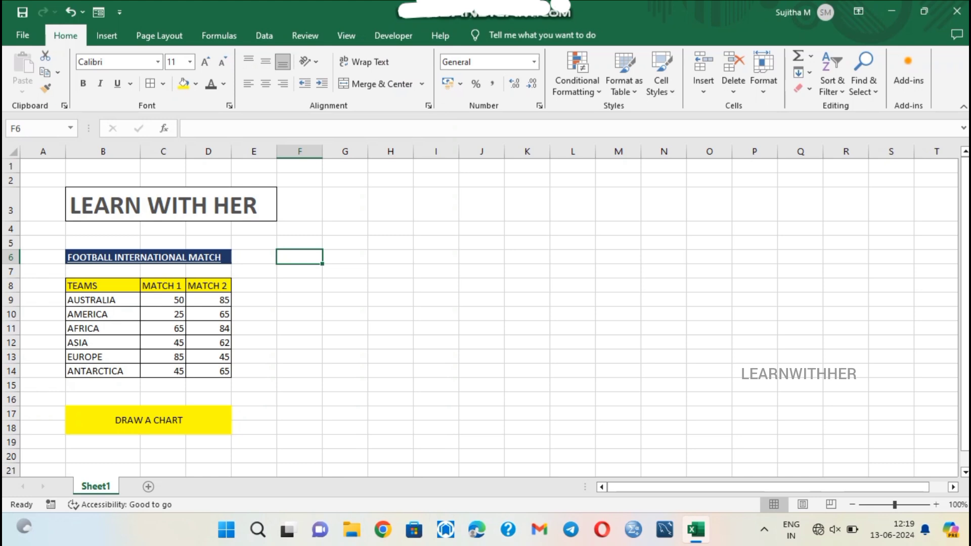
Insert a clustered column chart from the football match table in B8:D14
{"action": "left_click_drag", "start_coordinate": [101, 286], "coordinate": [207, 370]}
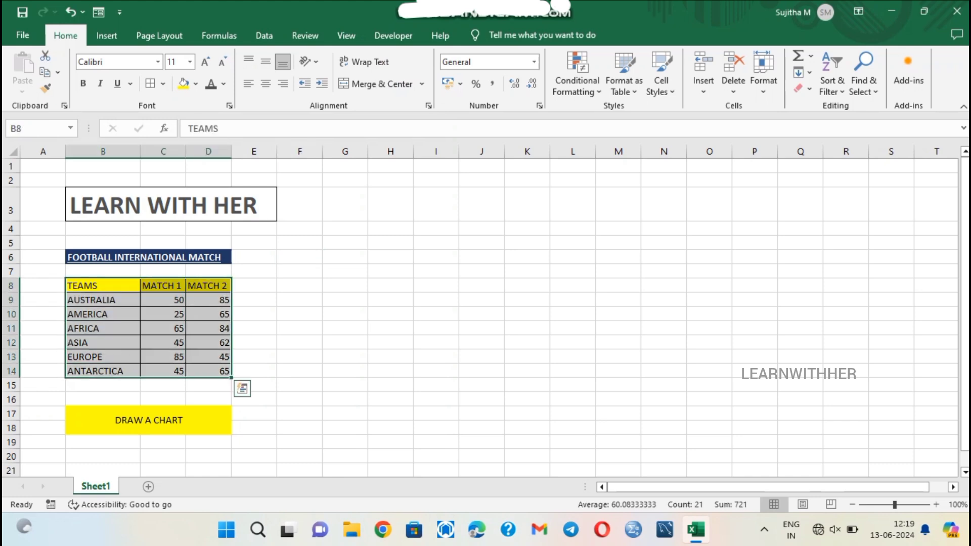
{"action": "left_click", "coordinate": [242, 389]}
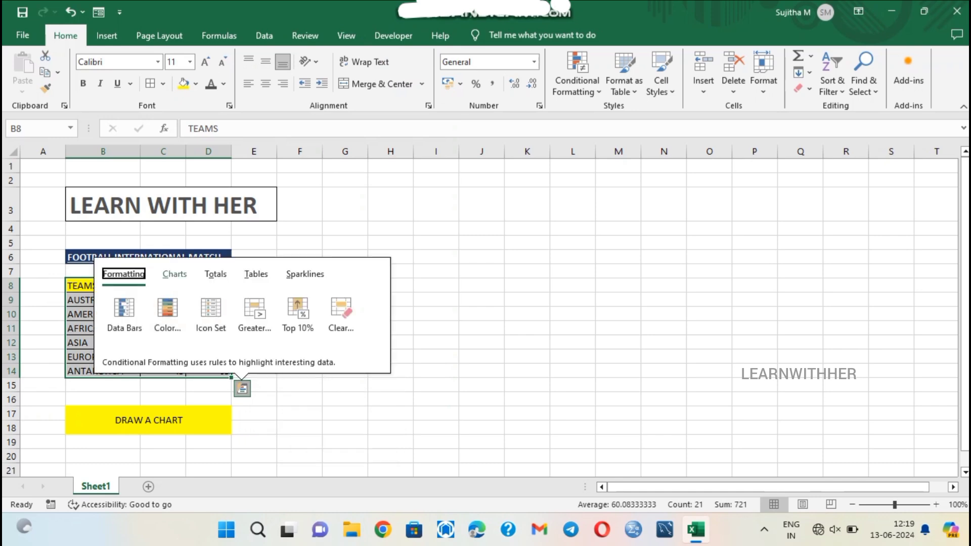
{"action": "left_click", "coordinate": [174, 274]}
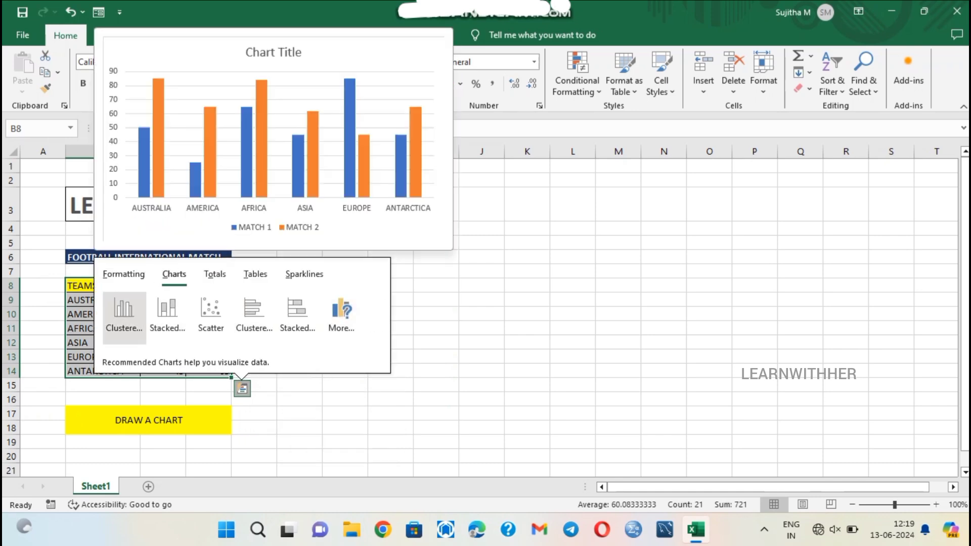
{"action": "left_click", "coordinate": [107, 35]}
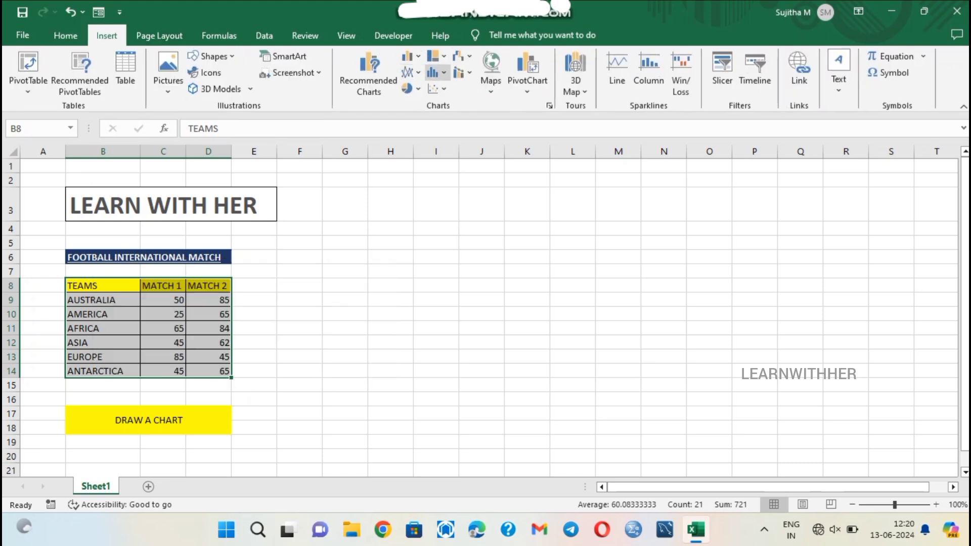
{"action": "left_click", "coordinate": [242, 388]}
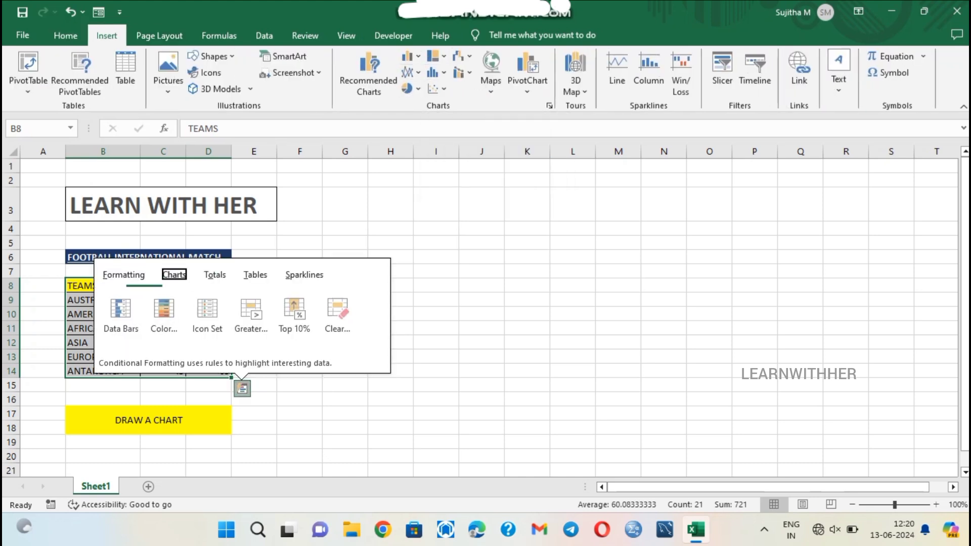
{"action": "left_click", "coordinate": [174, 274]}
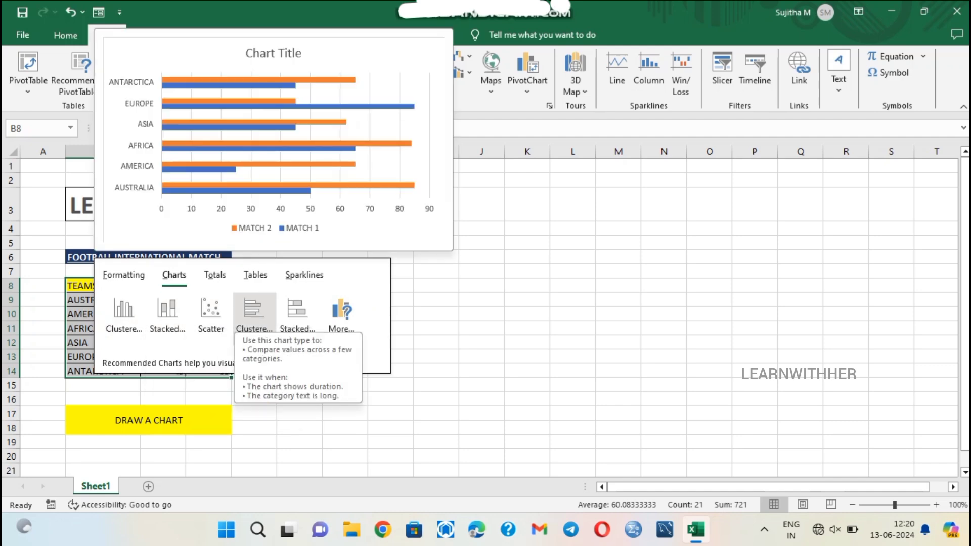
{"action": "left_click", "coordinate": [124, 310]}
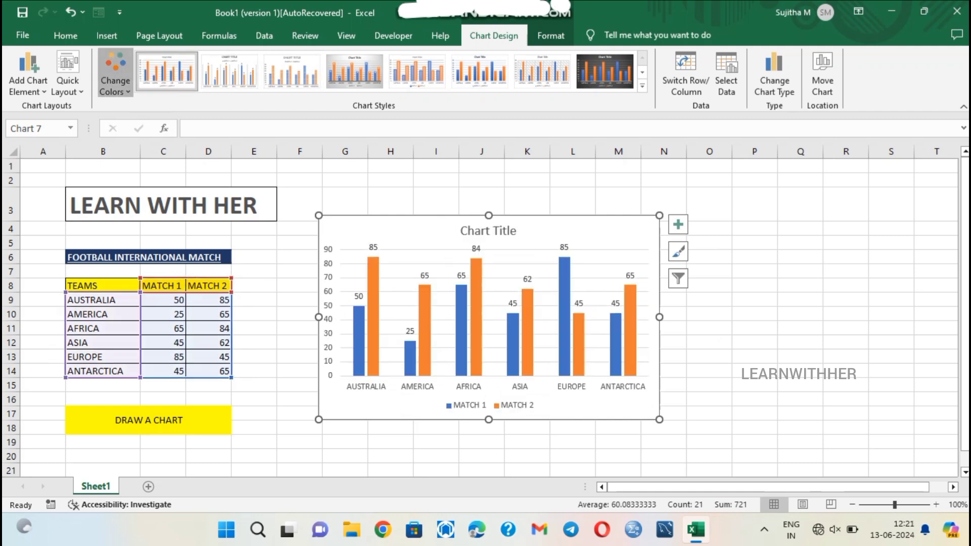
Recolour the chart with Monochromatic Palette 9, the light-to-dark orange gradient
{"action": "left_click", "coordinate": [115, 83]}
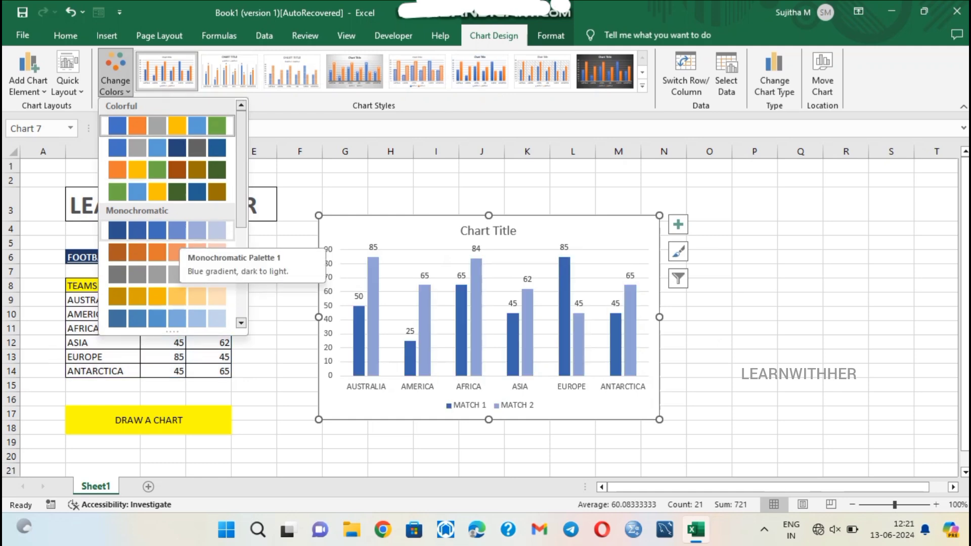
{"action": "scroll", "coordinate": [167, 214], "scroll_direction": "down", "scroll_amount": 3}
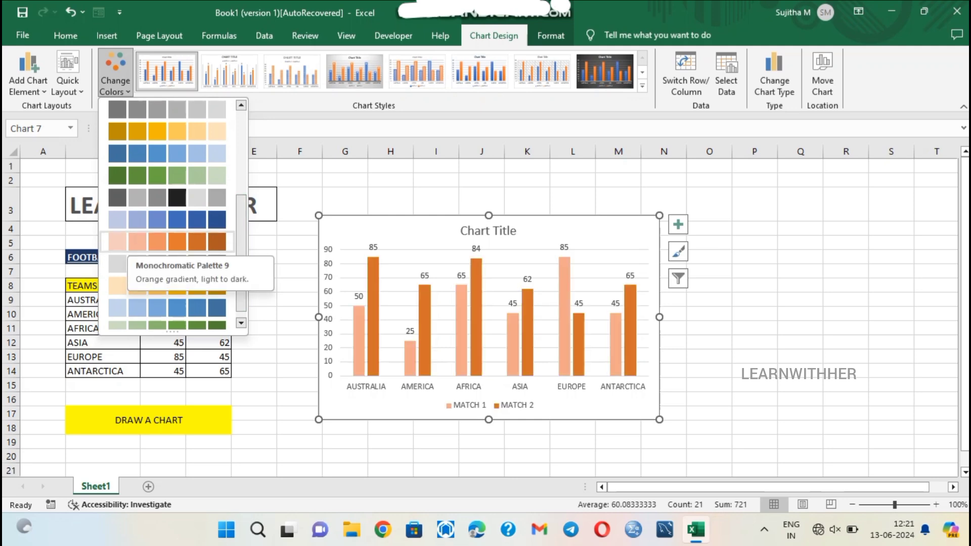
{"action": "left_click", "coordinate": [156, 242]}
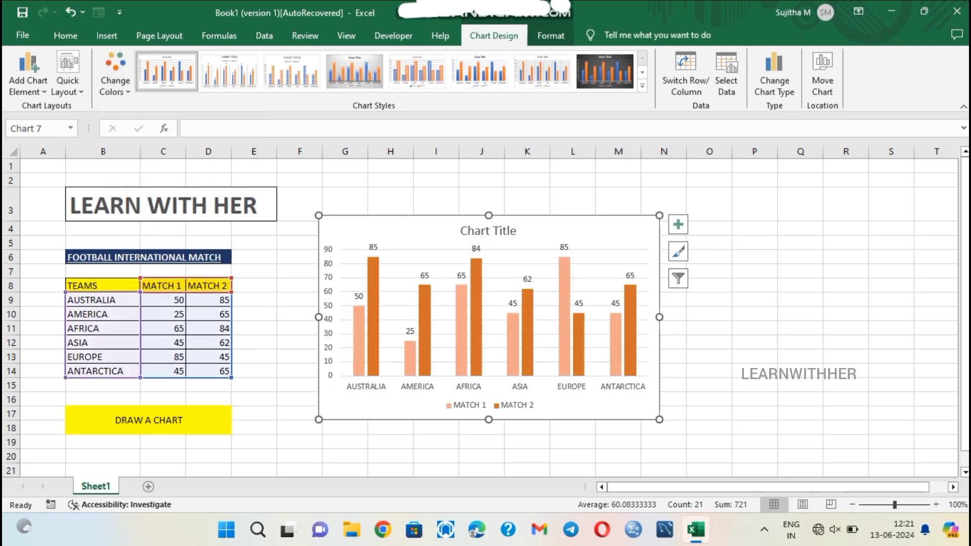
Recolour the chart with the colorful palette starting green, blue and gold while its rows and columns are temporarily switched
{"action": "left_click", "coordinate": [686, 74]}
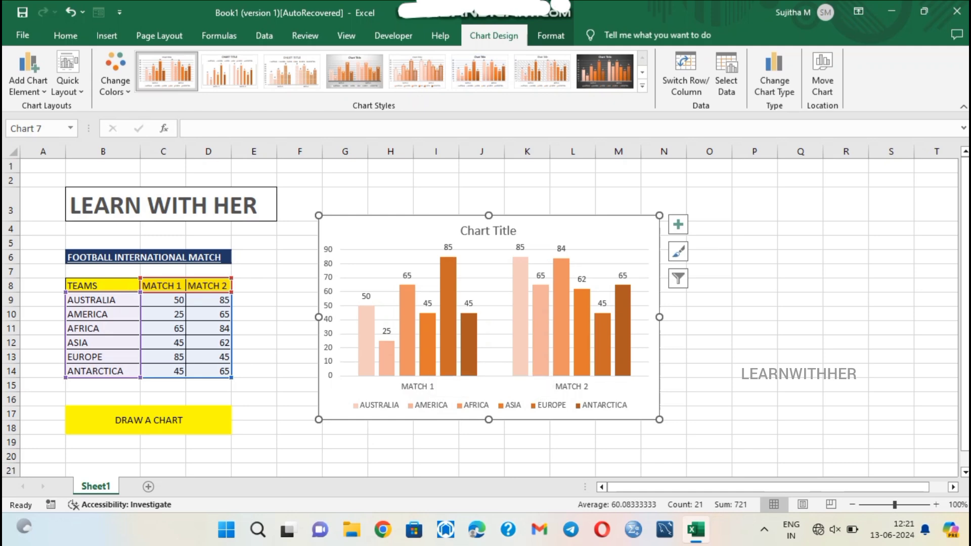
{"action": "left_click", "coordinate": [115, 80]}
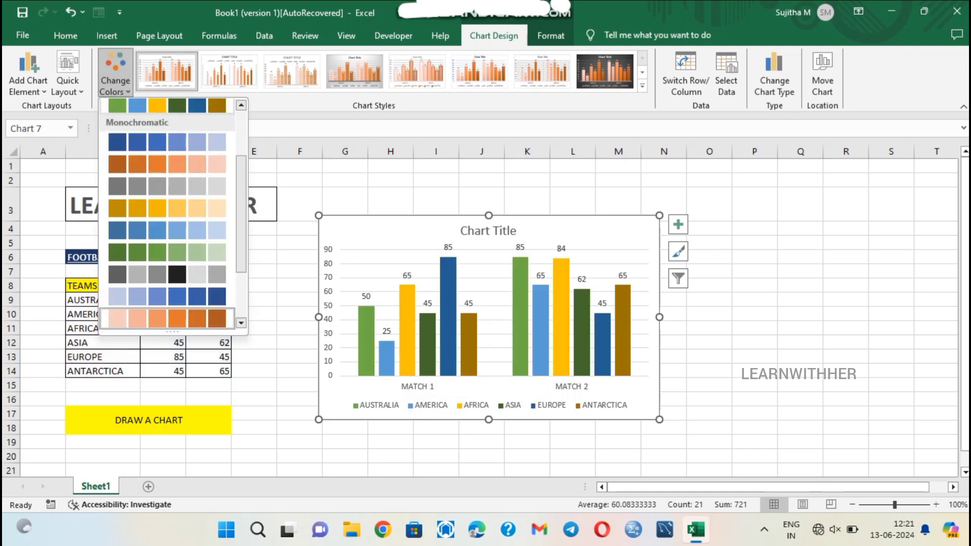
{"action": "left_click", "coordinate": [117, 106]}
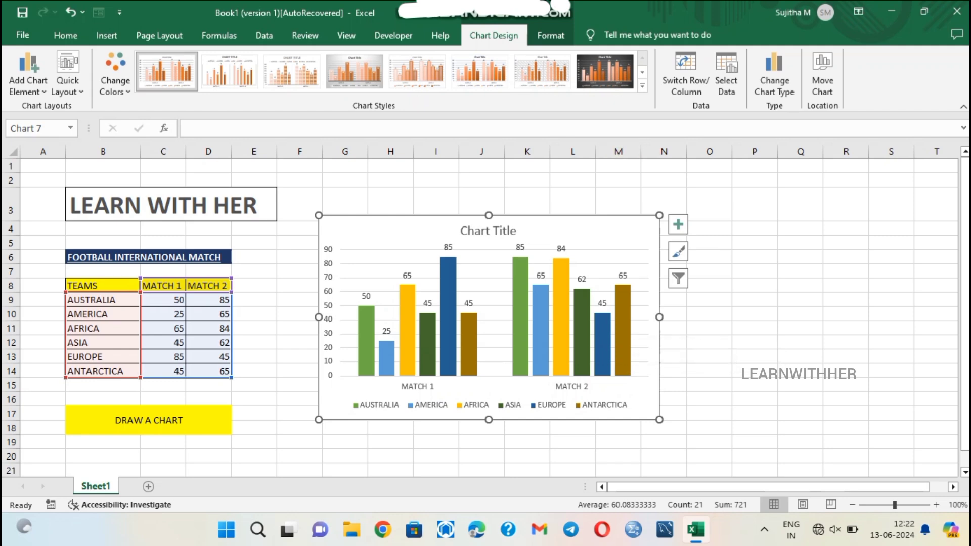
{"action": "left_click", "coordinate": [687, 76]}
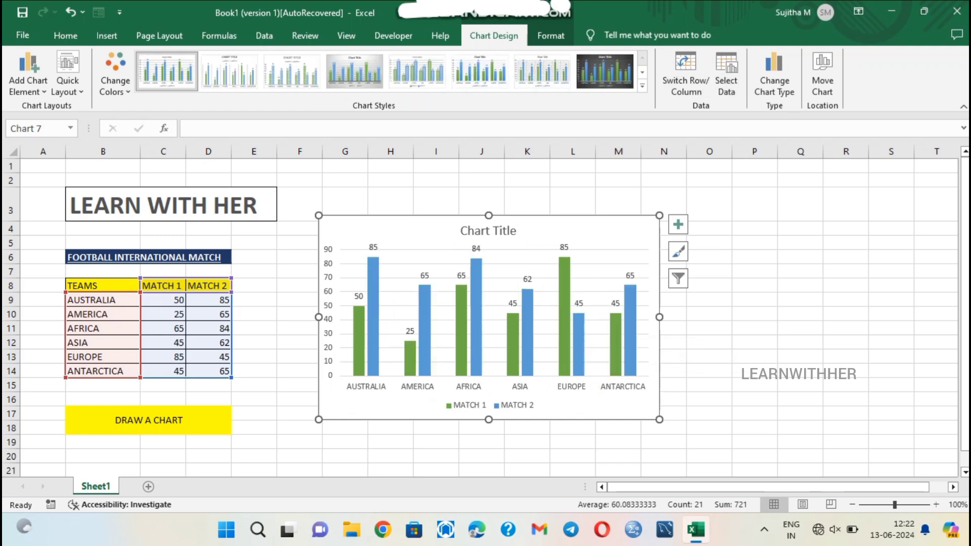
Exclude the MATCH 2 series from the chart's data source
{"action": "left_click", "coordinate": [726, 75]}
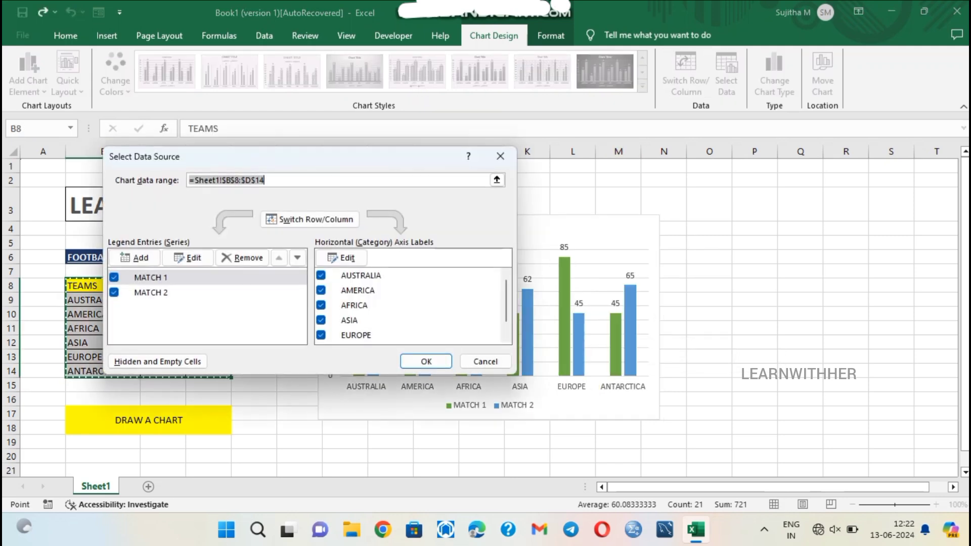
{"action": "left_click", "coordinate": [114, 293]}
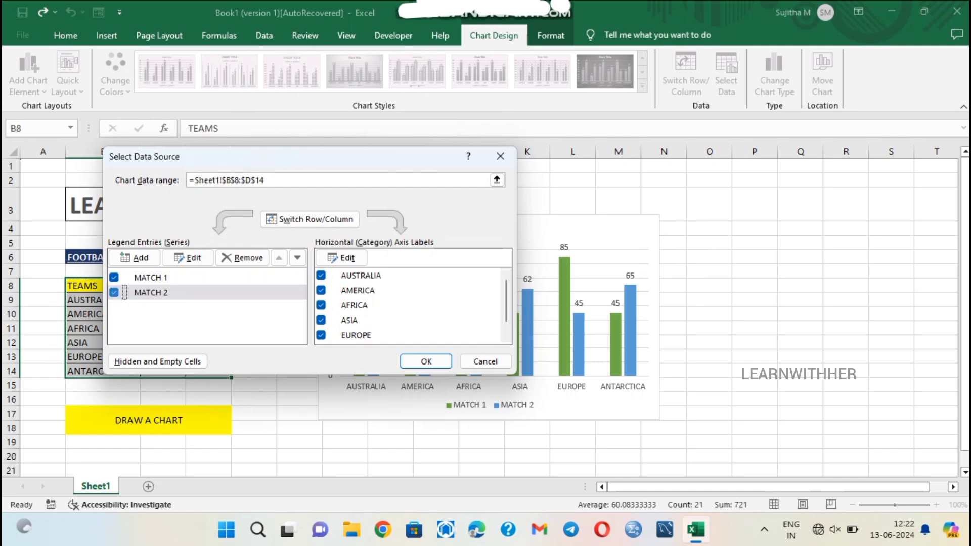
{"action": "left_click", "coordinate": [427, 361]}
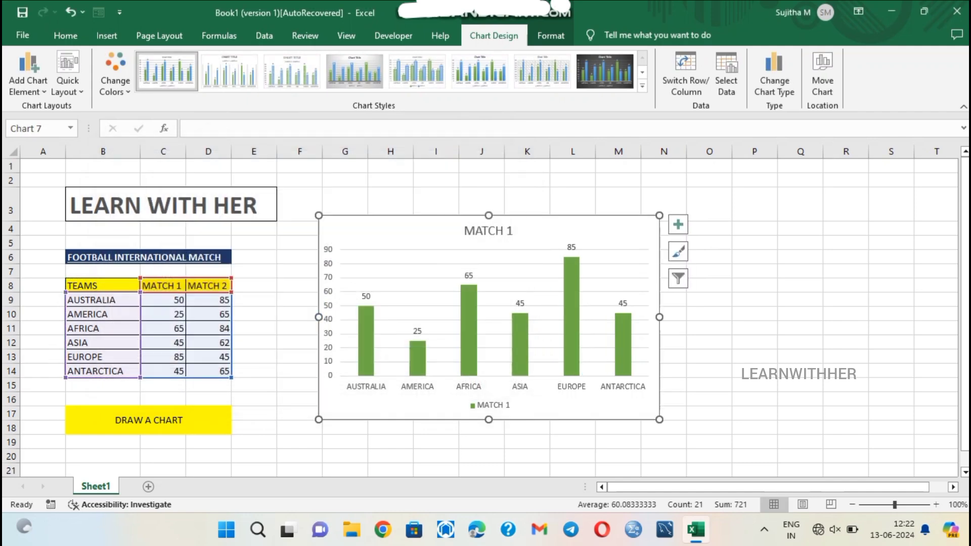
Exclude the AUSTRALIA, AFRICA and EUROPE categories from the chart's data source
{"action": "left_click", "coordinate": [726, 76]}
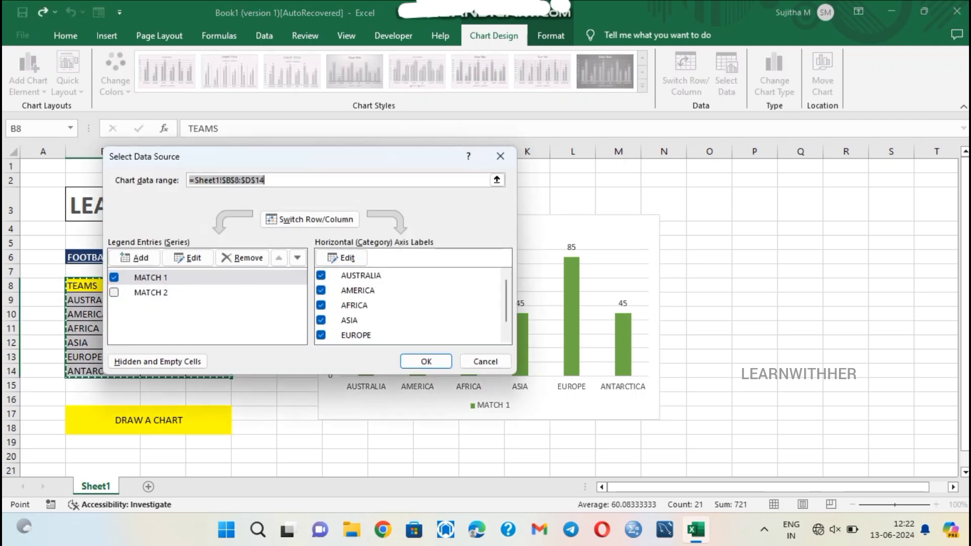
{"action": "left_click", "coordinate": [320, 276]}
{"action": "left_click", "coordinate": [321, 305]}
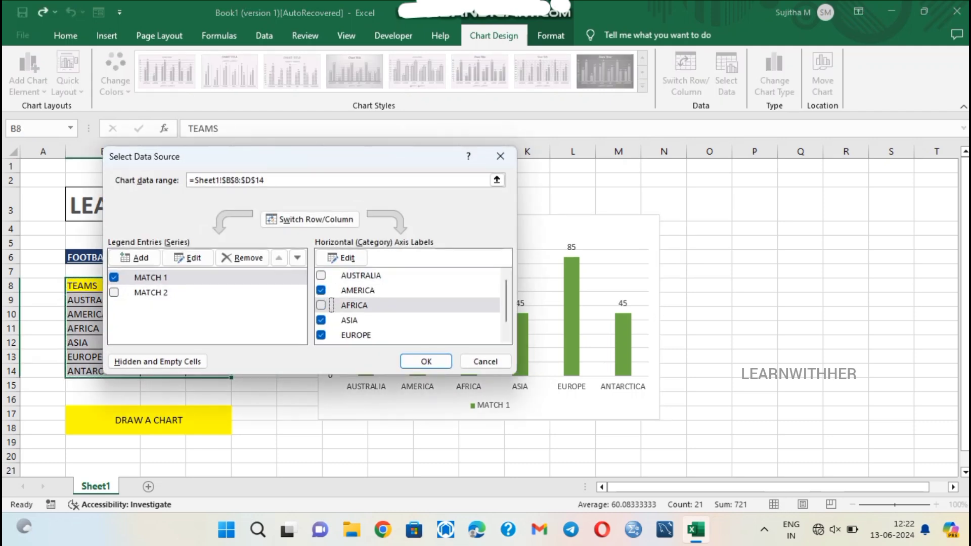
{"action": "left_click", "coordinate": [320, 335]}
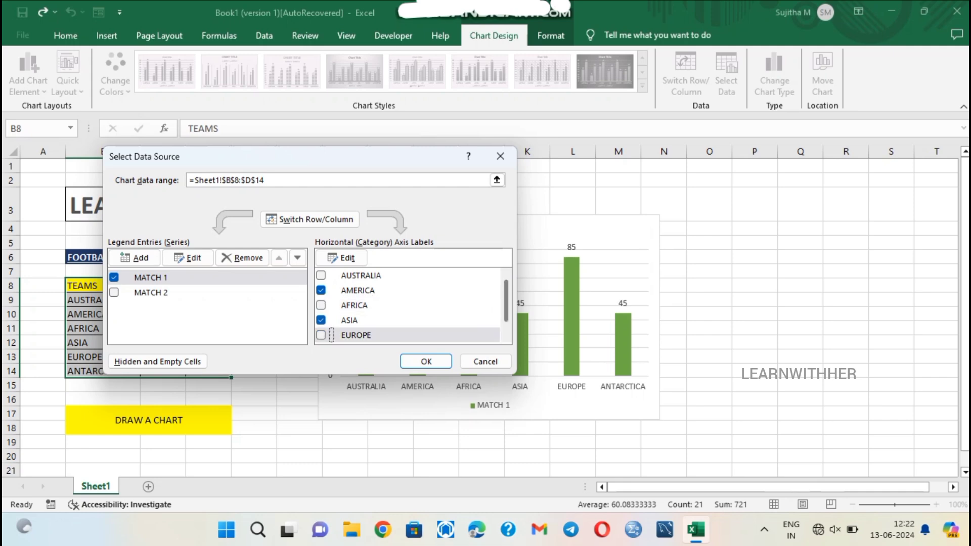
{"action": "scroll", "coordinate": [410, 305], "scroll_direction": "down", "scroll_amount": 1}
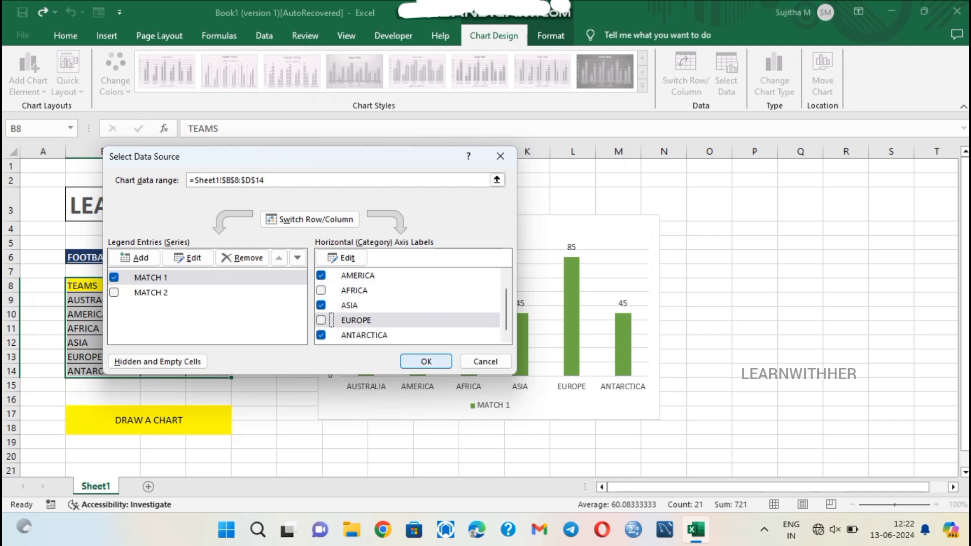
{"action": "left_click", "coordinate": [425, 361]}
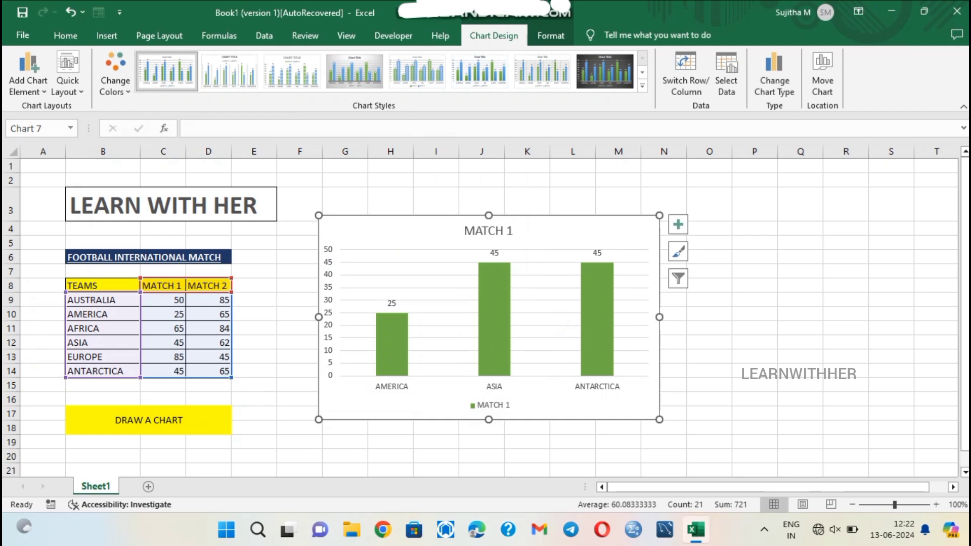
Restore the MATCH 2 series and the AUSTRALIA, AFRICA and EUROPE categories in the chart's data source
{"action": "left_click", "coordinate": [726, 76]}
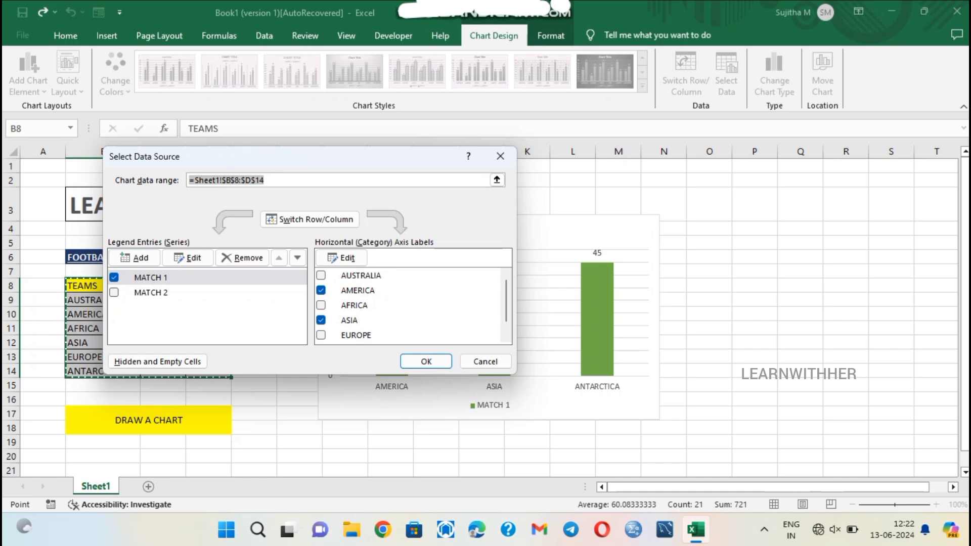
{"action": "left_click", "coordinate": [114, 292]}
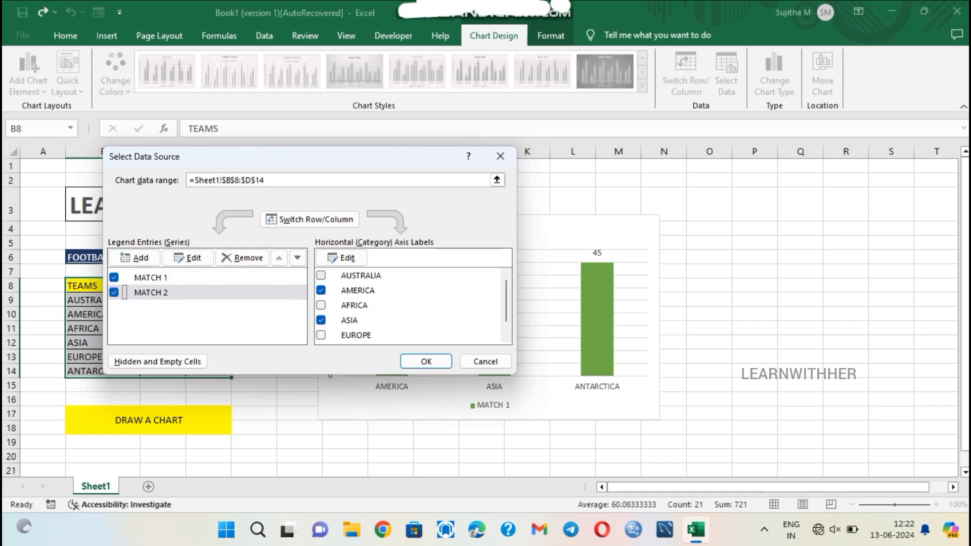
{"action": "left_click", "coordinate": [321, 275]}
{"action": "left_click", "coordinate": [321, 306]}
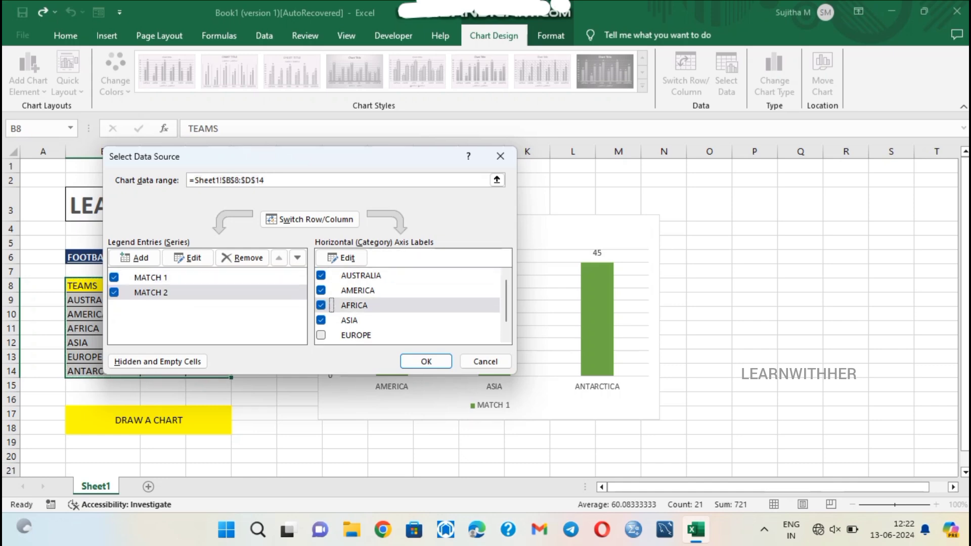
{"action": "left_click", "coordinate": [321, 335]}
{"action": "left_click", "coordinate": [426, 361]}
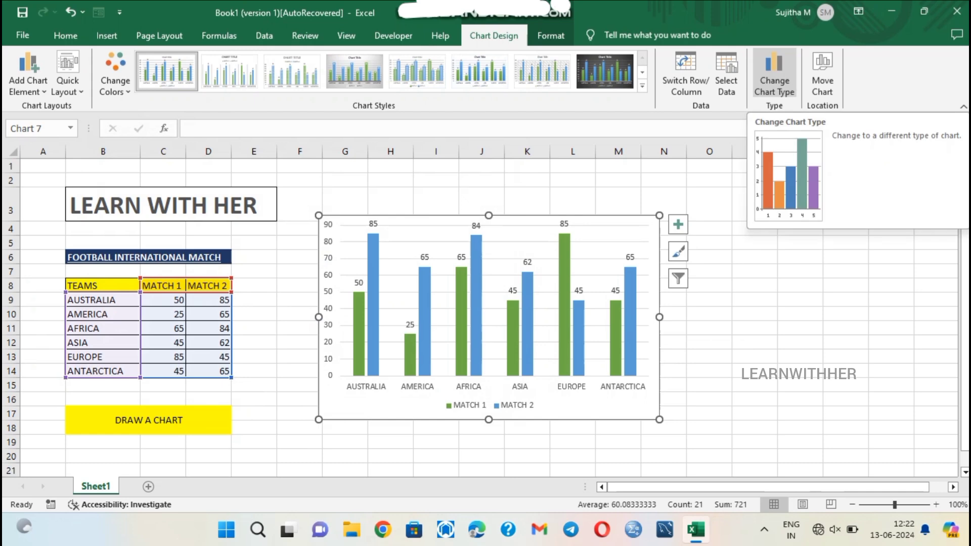
Preview the stacked, 100% stacked and 3-D column variants among the available chart types for the match chart
{"action": "left_click", "coordinate": [774, 75]}
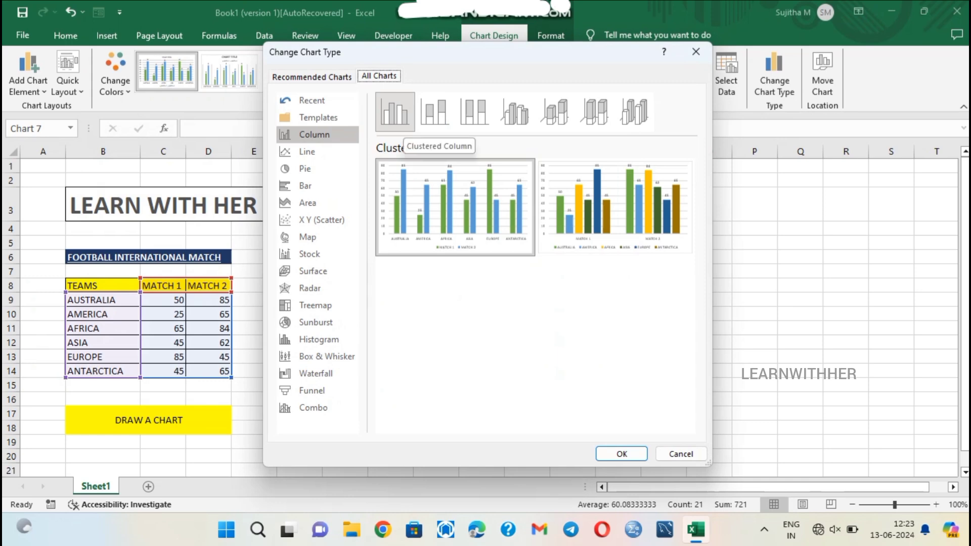
{"action": "left_click", "coordinate": [435, 112]}
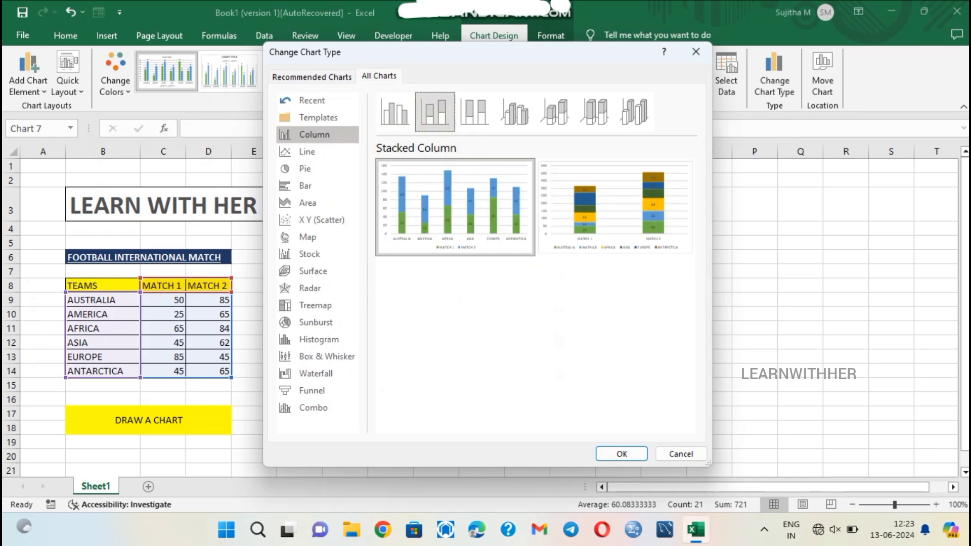
{"action": "mouse_move", "coordinate": [444, 225]}
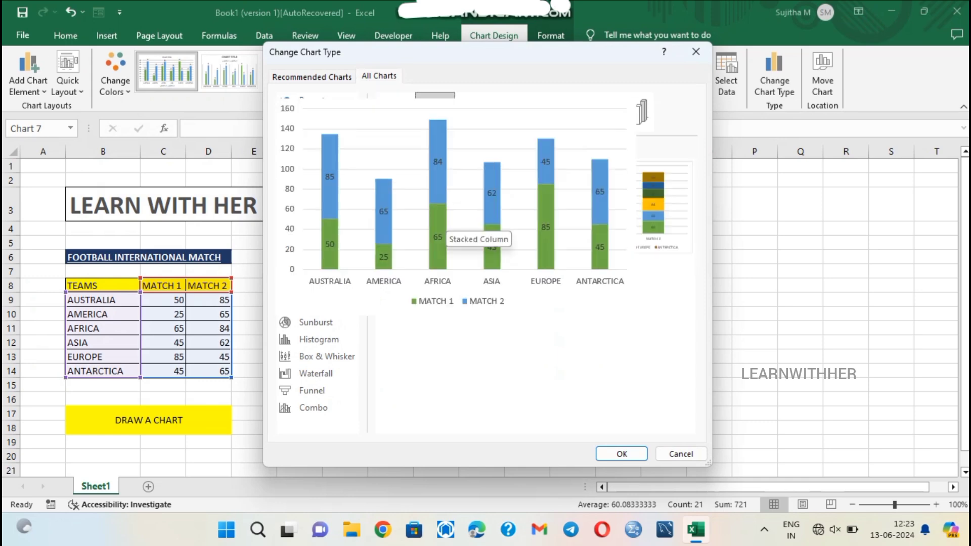
{"action": "mouse_move", "coordinate": [536, 175]}
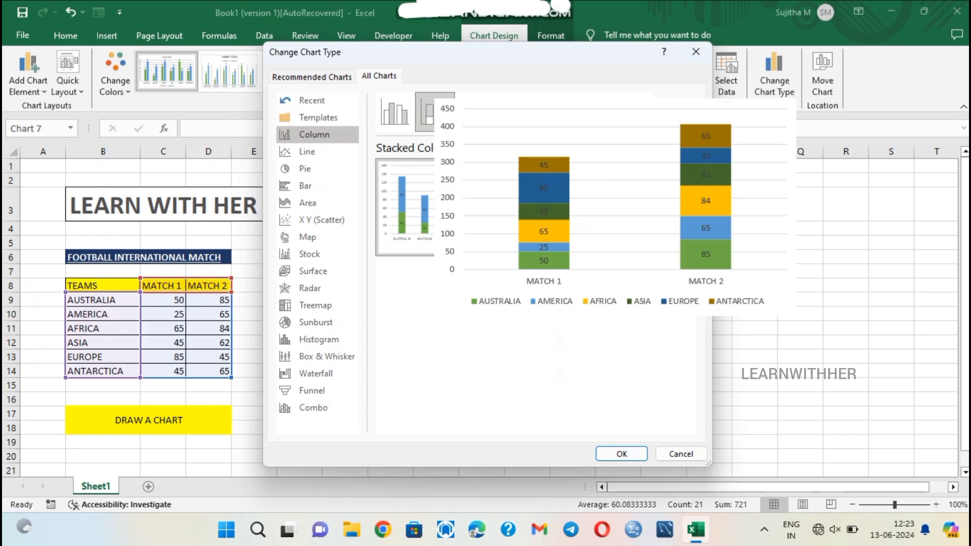
{"action": "left_click", "coordinate": [474, 113]}
{"action": "left_click", "coordinate": [514, 112]}
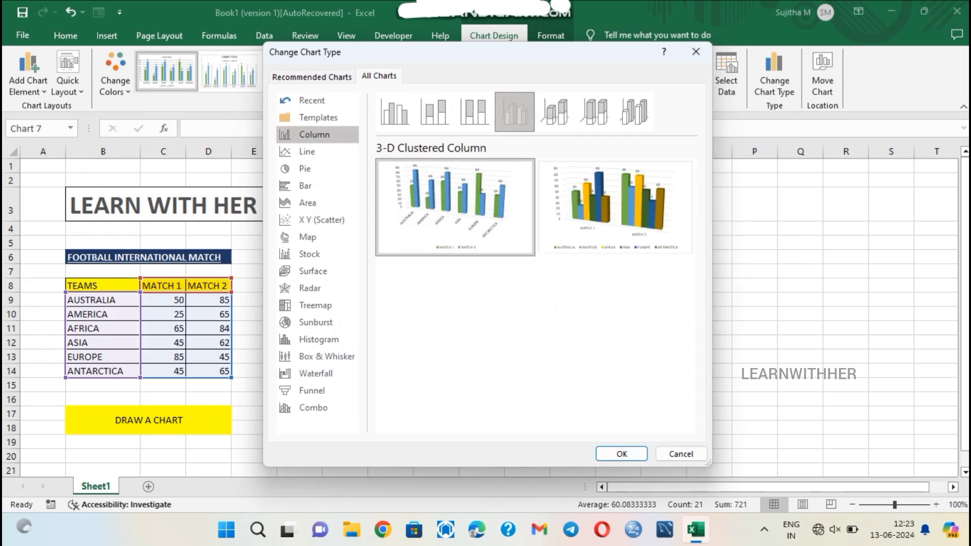
{"action": "mouse_move", "coordinate": [615, 207]}
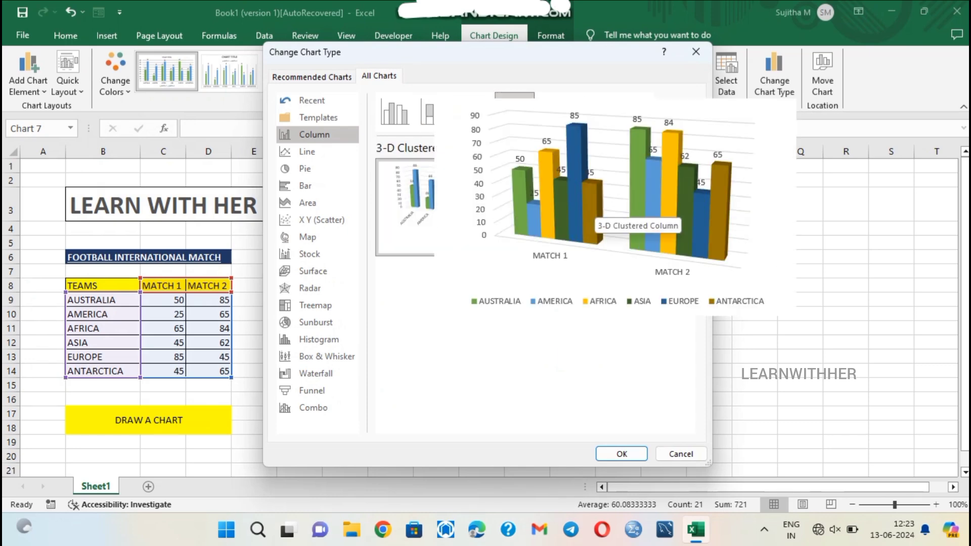
{"action": "mouse_move", "coordinate": [529, 197]}
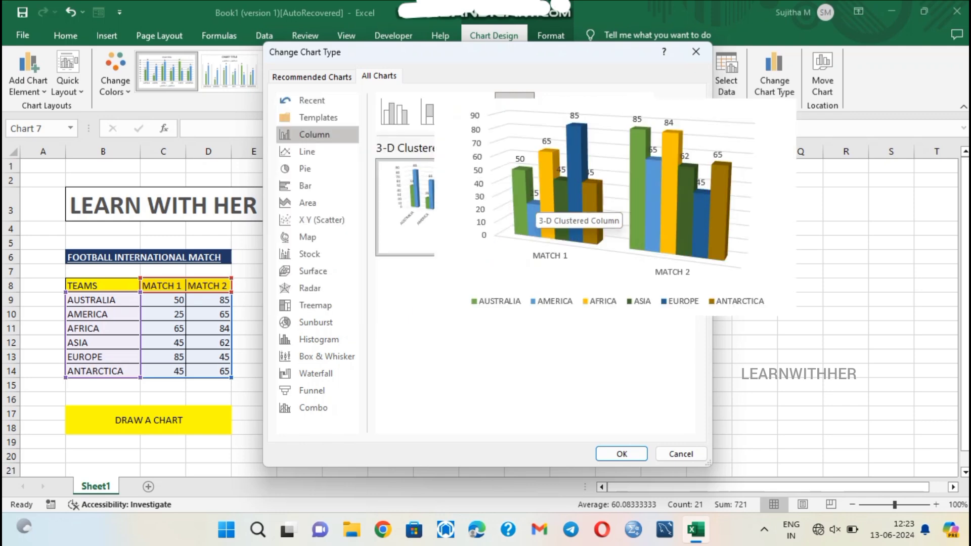
{"action": "left_click", "coordinate": [554, 112]}
{"action": "left_click", "coordinate": [594, 112]}
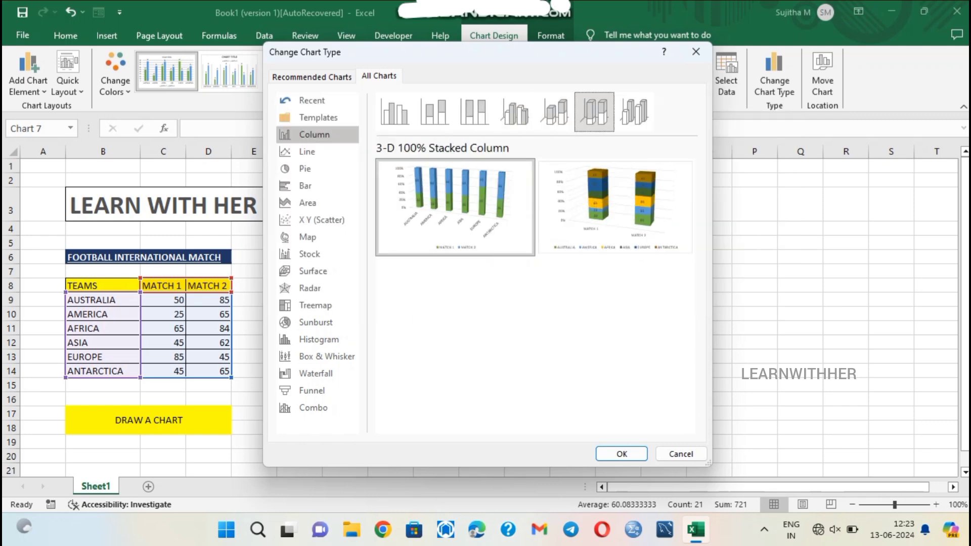
{"action": "left_click", "coordinate": [634, 111]}
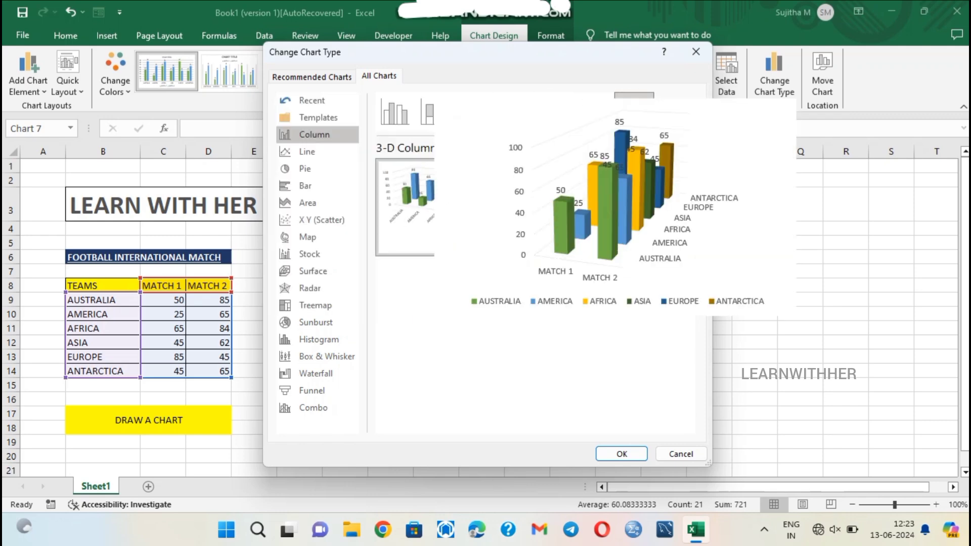
{"action": "mouse_move", "coordinate": [501, 205]}
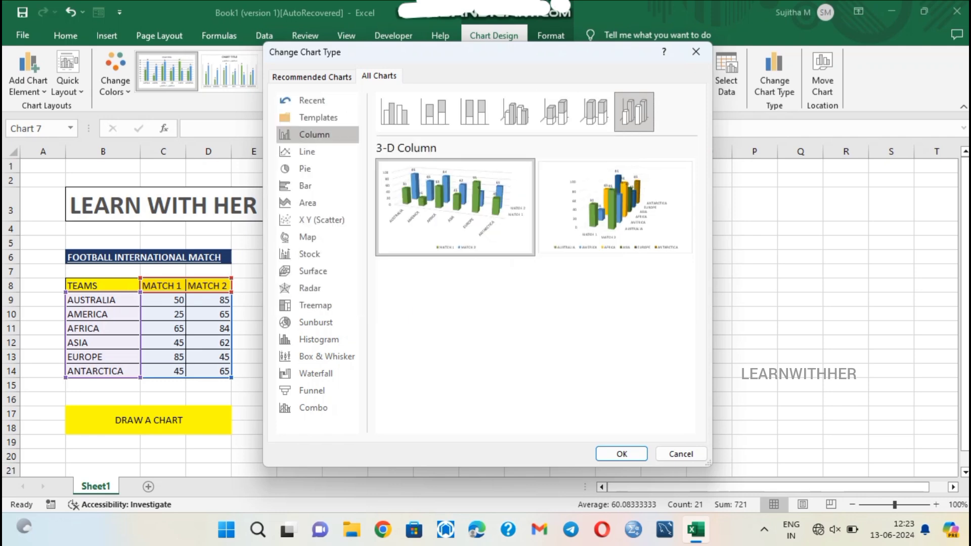
Preview the other chart types for the match data, from Line, Pie, Bar and Area through Treemap, Histogram, Box & Whisker and Waterfall
{"action": "left_click", "coordinate": [314, 152]}
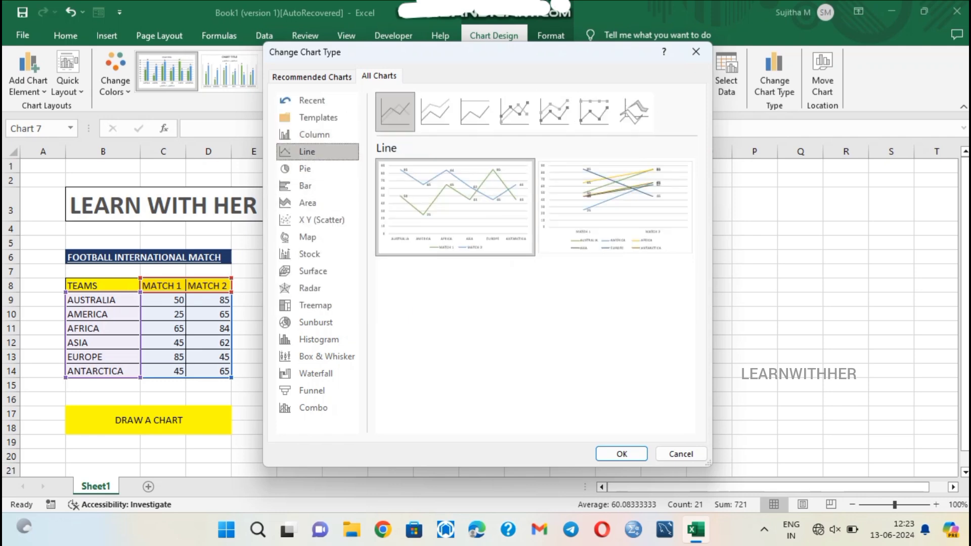
{"action": "left_click", "coordinate": [306, 168]}
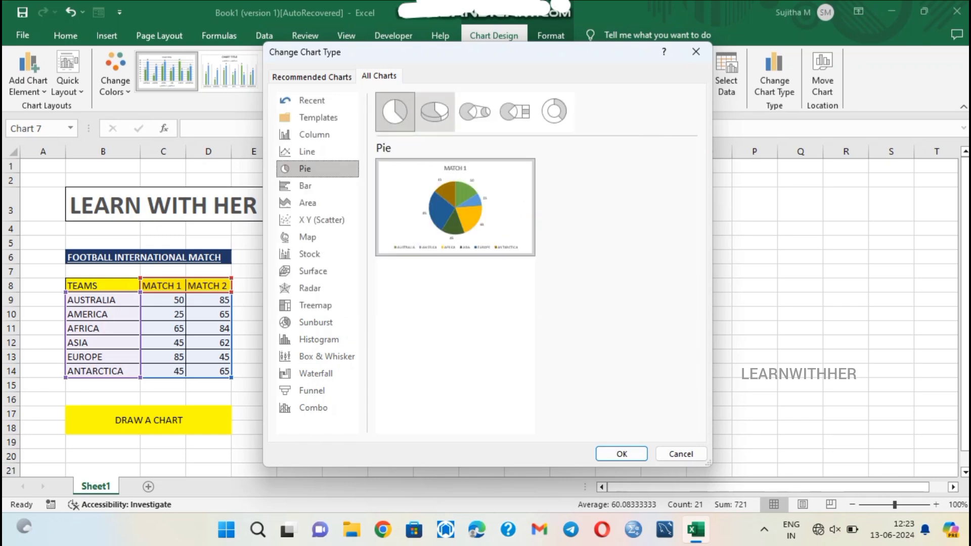
{"action": "left_click", "coordinate": [434, 111]}
{"action": "left_click", "coordinate": [306, 203]}
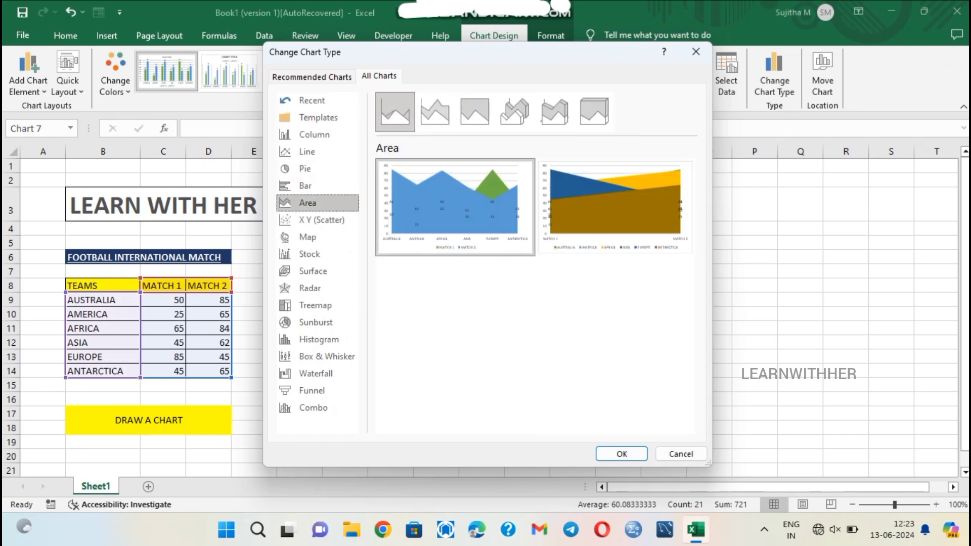
{"action": "left_click", "coordinate": [305, 186]}
{"action": "left_click", "coordinate": [309, 254]}
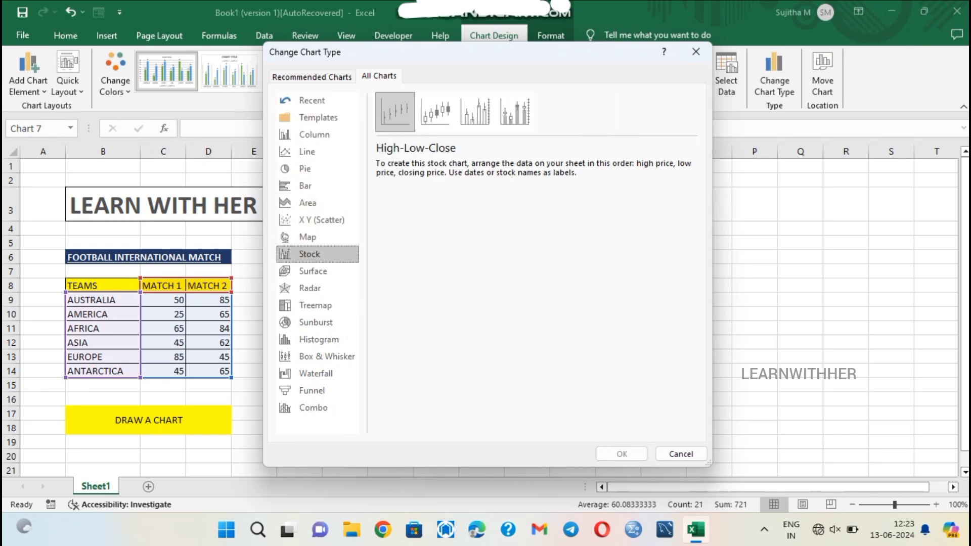
{"action": "left_click", "coordinate": [313, 272]}
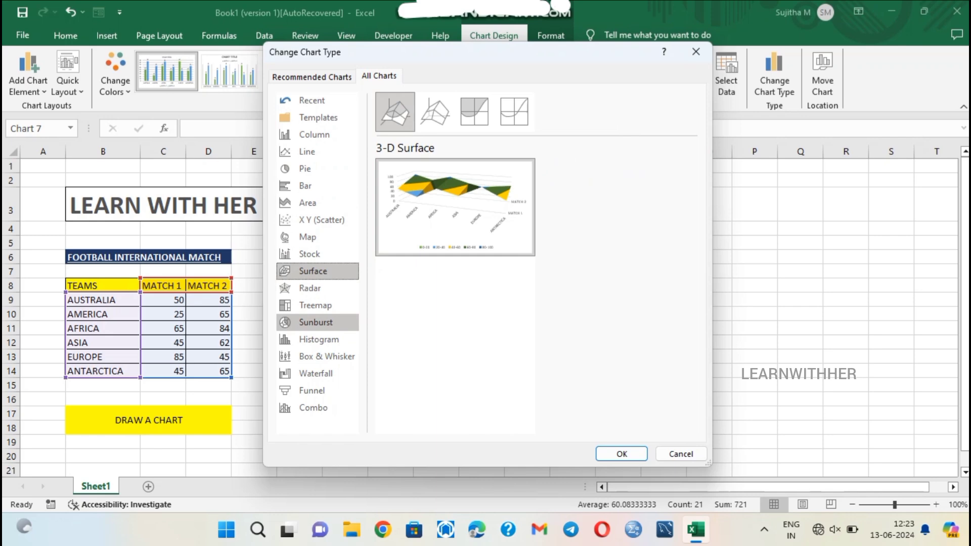
{"action": "left_click", "coordinate": [316, 323]}
{"action": "left_click", "coordinate": [316, 305]}
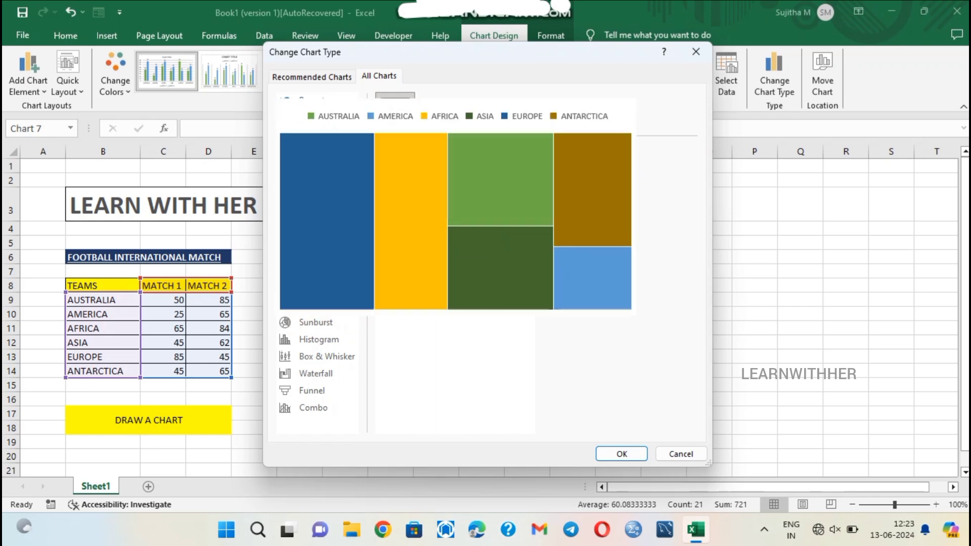
{"action": "left_click", "coordinate": [319, 340]}
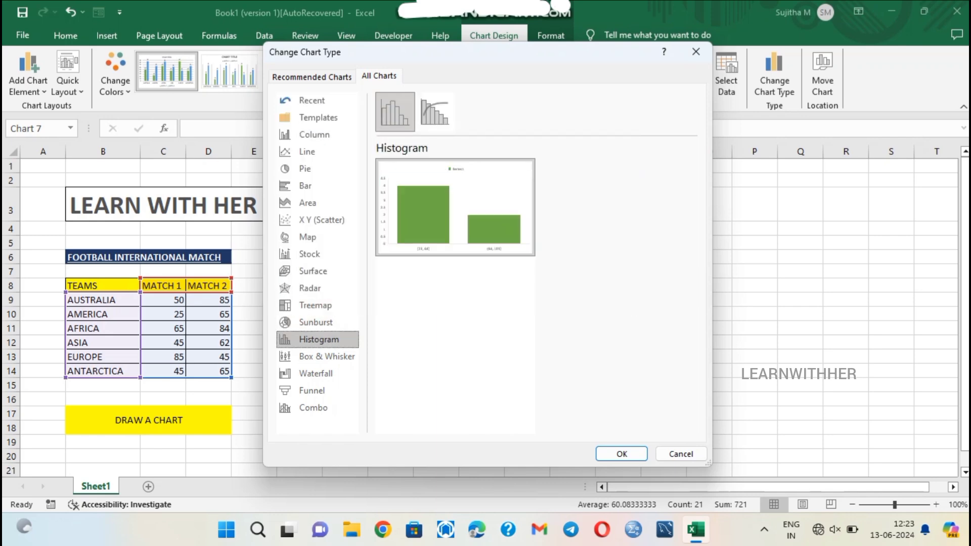
{"action": "left_click", "coordinate": [327, 357]}
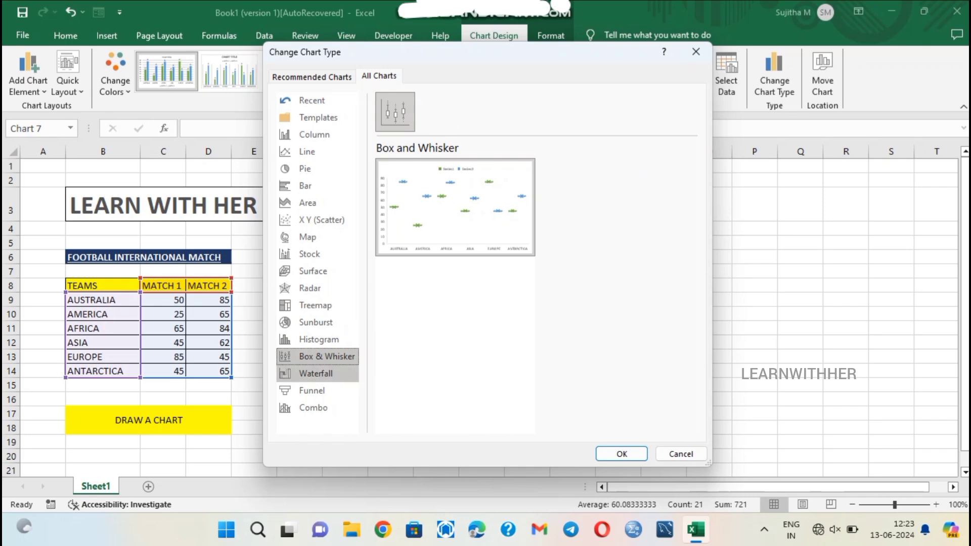
{"action": "left_click", "coordinate": [316, 373]}
Try a combo chart with MATCH 2 as Stacked Bar and MATCH 1 first as Pie, finally as Stacked Line
{"action": "left_click", "coordinate": [313, 408]}
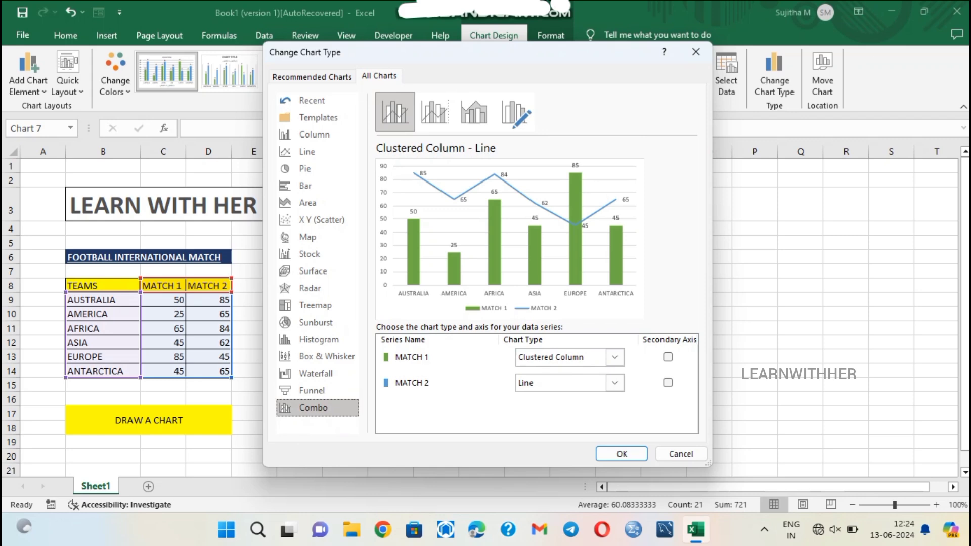
{"action": "left_click", "coordinate": [614, 357]}
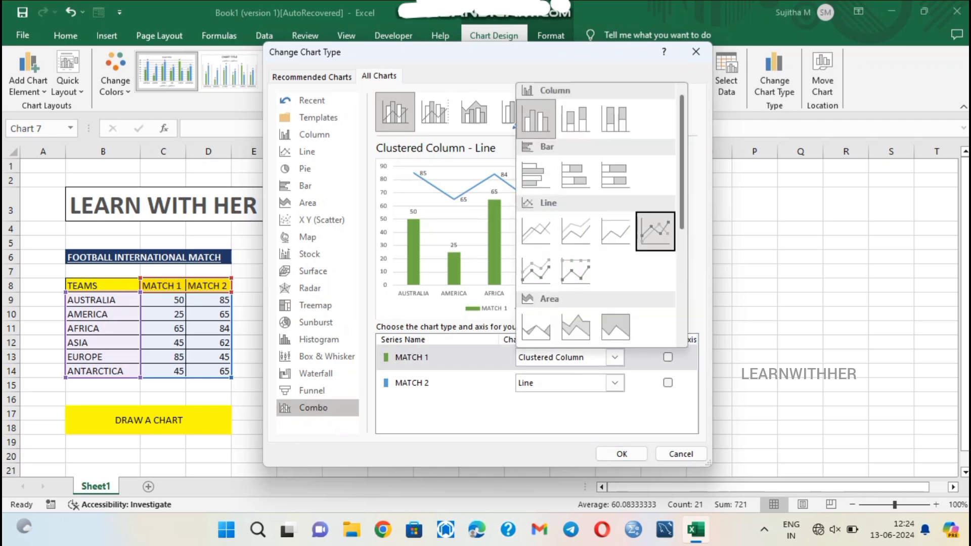
{"action": "scroll", "coordinate": [655, 231], "scroll_direction": "down", "scroll_amount": 5}
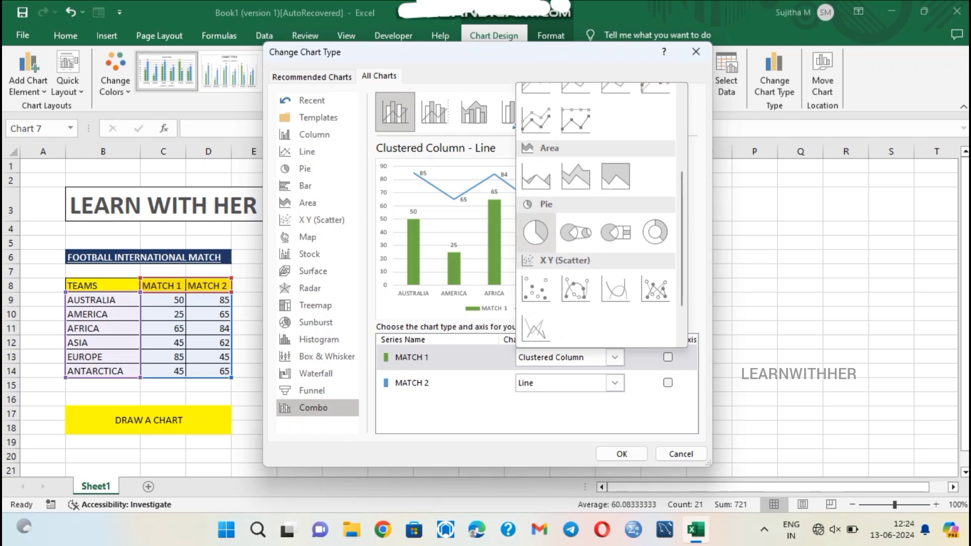
{"action": "left_click", "coordinate": [536, 233]}
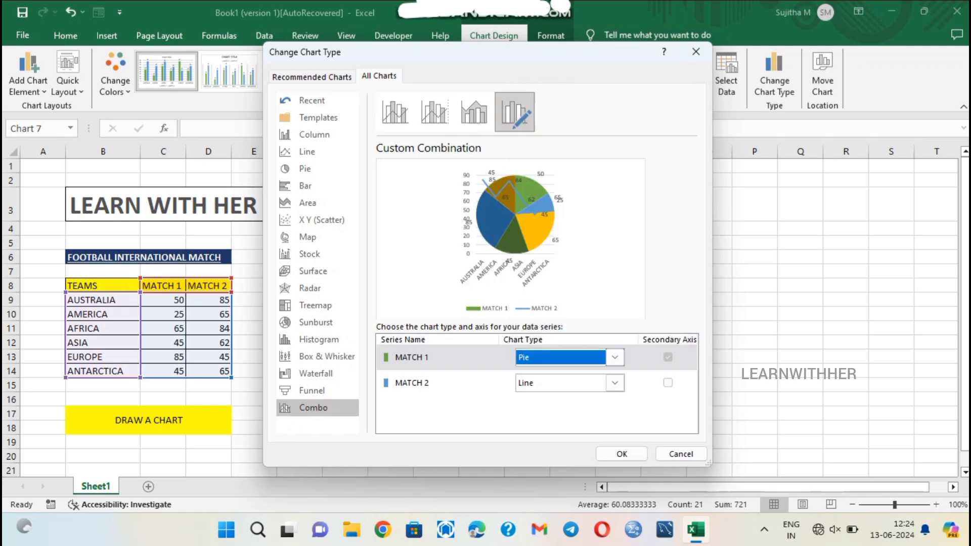
{"action": "left_click", "coordinate": [614, 382]}
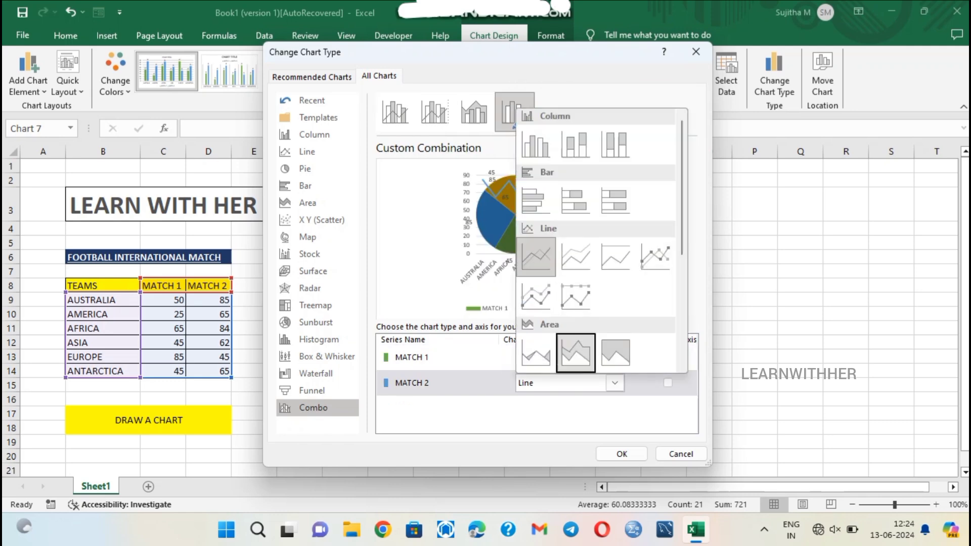
{"action": "left_click", "coordinate": [576, 201]}
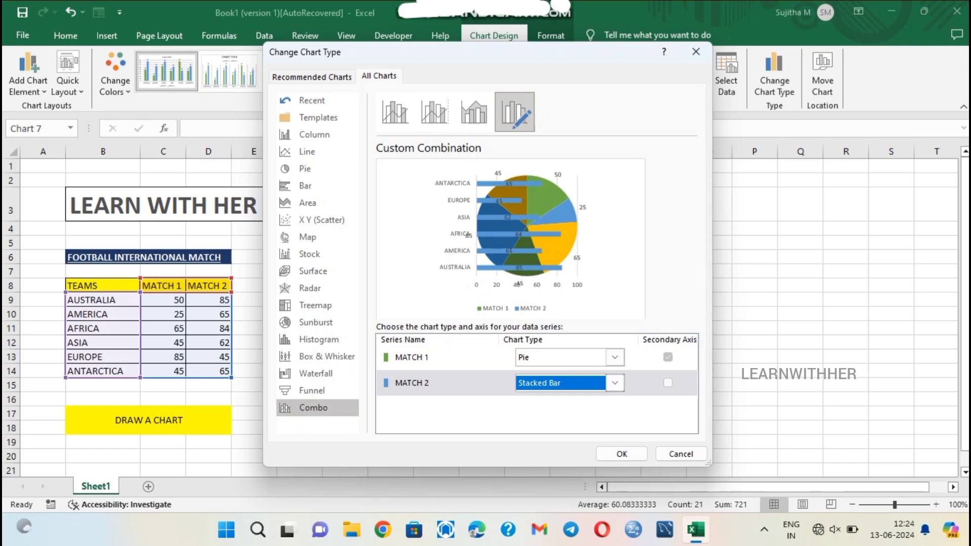
{"action": "left_click", "coordinate": [614, 357]}
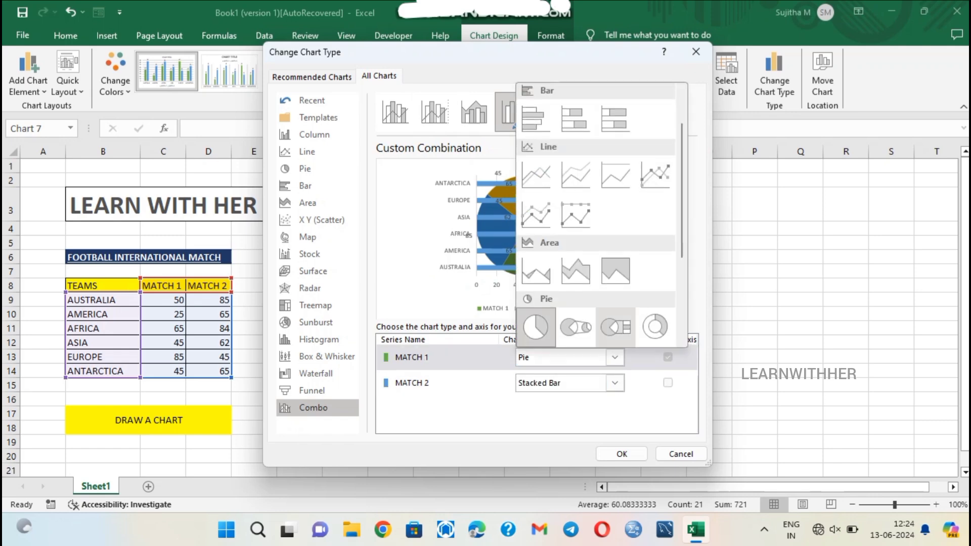
{"action": "left_click", "coordinate": [575, 175]}
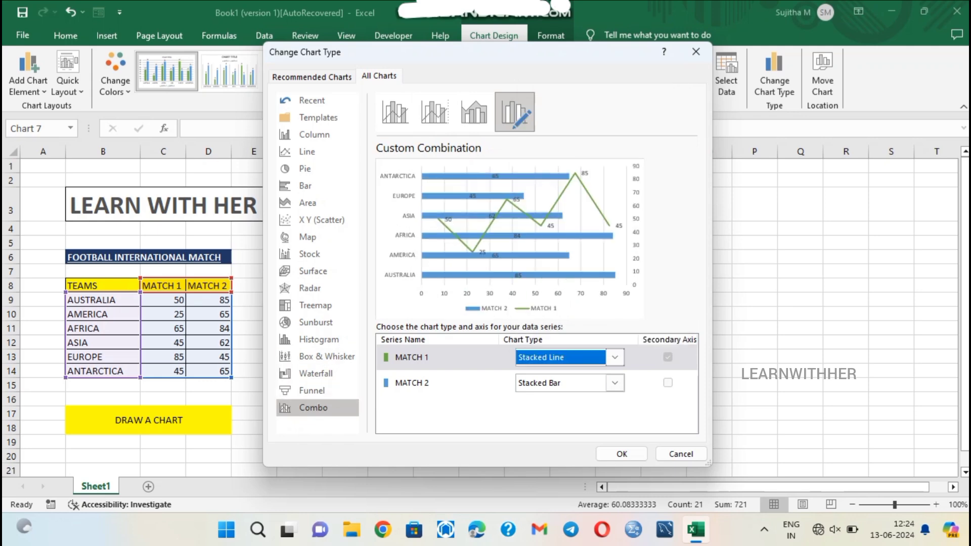
Change the chart type to 3-D Clustered Column with the teams along the horizontal axis
{"action": "left_click", "coordinate": [424, 383]}
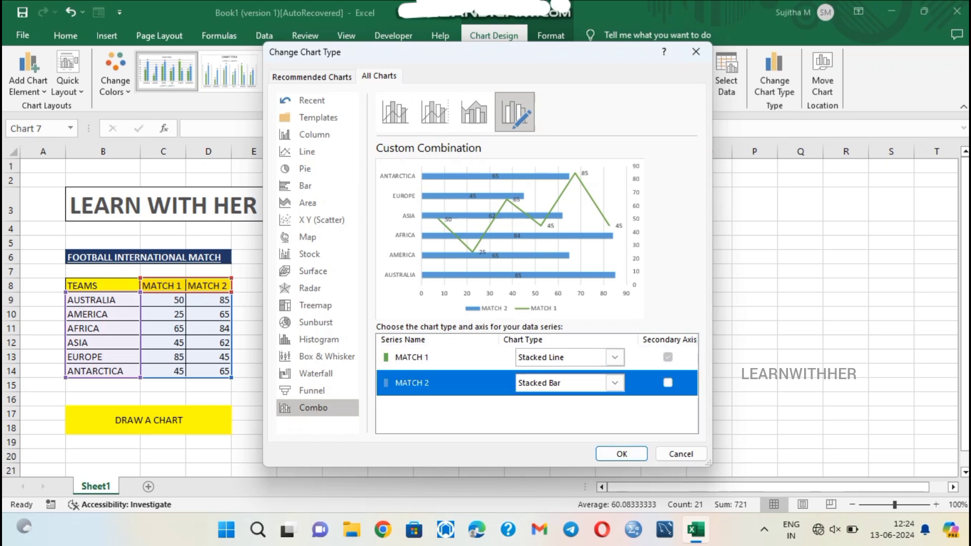
{"action": "left_click", "coordinate": [314, 134]}
{"action": "mouse_move", "coordinate": [461, 214]}
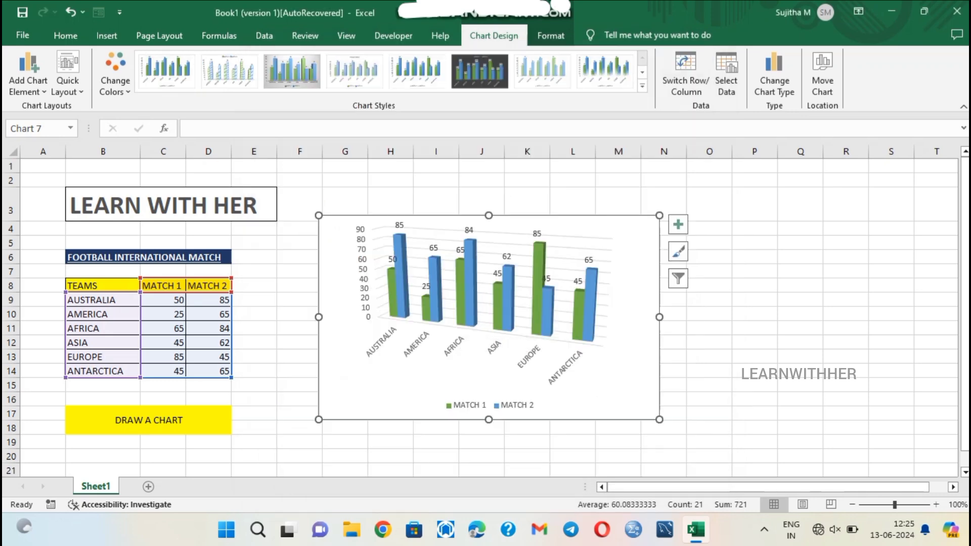
Hide the chart's primary horizontal axis with the team names
{"action": "left_click", "coordinate": [28, 81]}
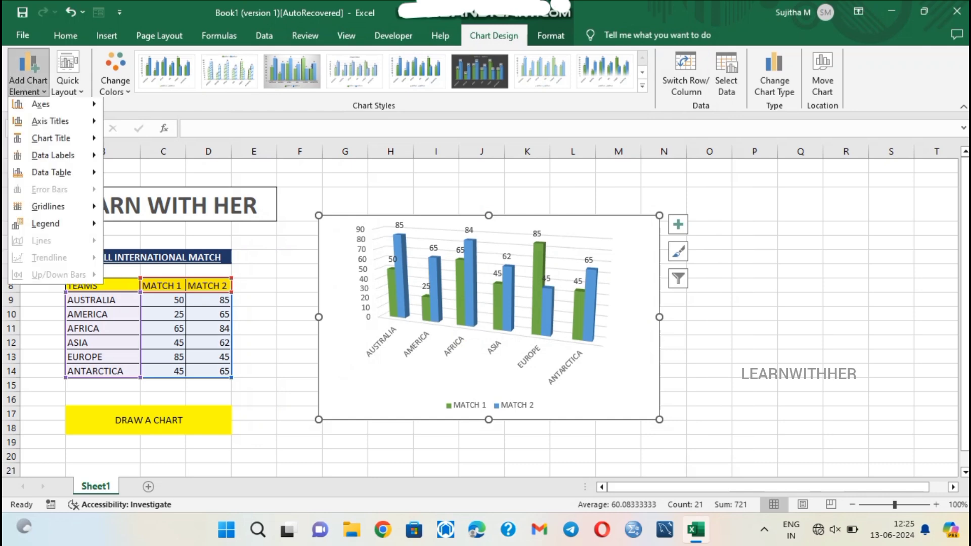
{"action": "mouse_move", "coordinate": [20, 102]}
{"action": "left_click", "coordinate": [174, 115]}
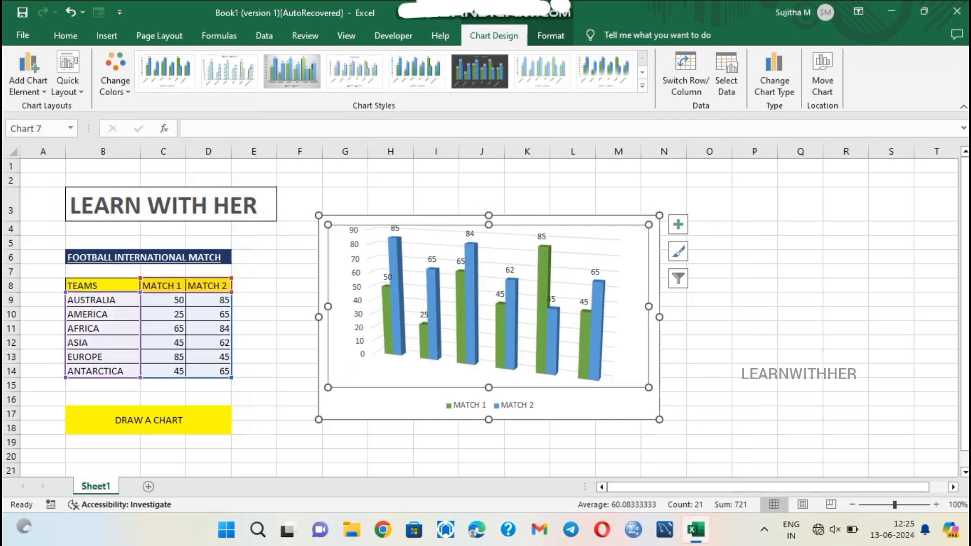
Add a primary horizontal axis title to the chart and delete it again
{"action": "left_click", "coordinate": [28, 81]}
{"action": "mouse_move", "coordinate": [50, 124]}
{"action": "left_click", "coordinate": [172, 133]}
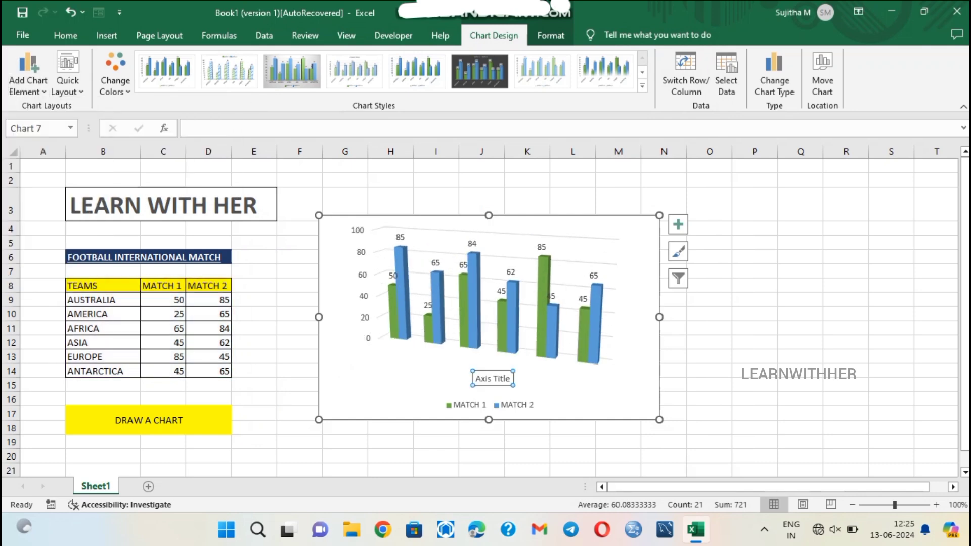
{"action": "key", "text": "Delete"}
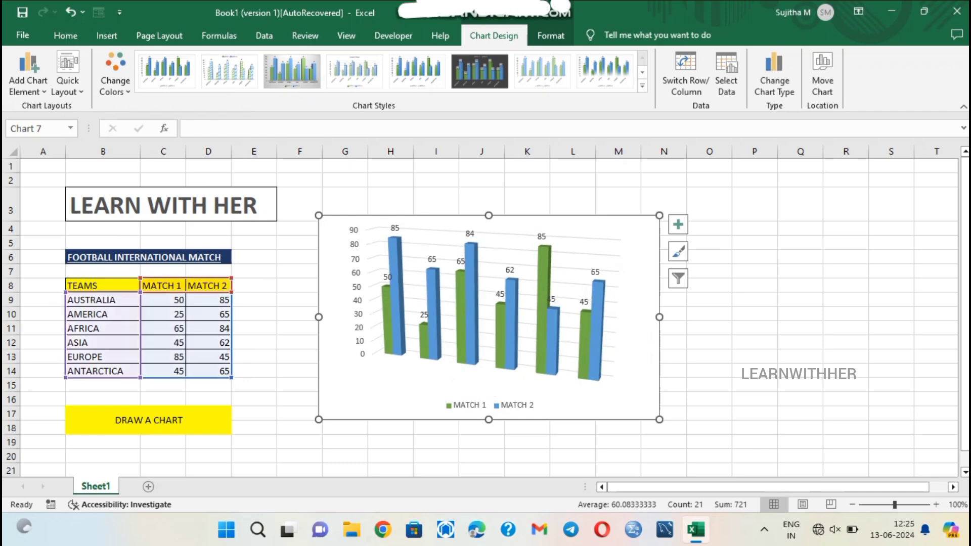
Add a primary vertical axis title to the chart and set its text to POINTS
{"action": "left_click", "coordinate": [27, 81]}
{"action": "mouse_move", "coordinate": [51, 126]}
{"action": "left_click", "coordinate": [171, 165]}
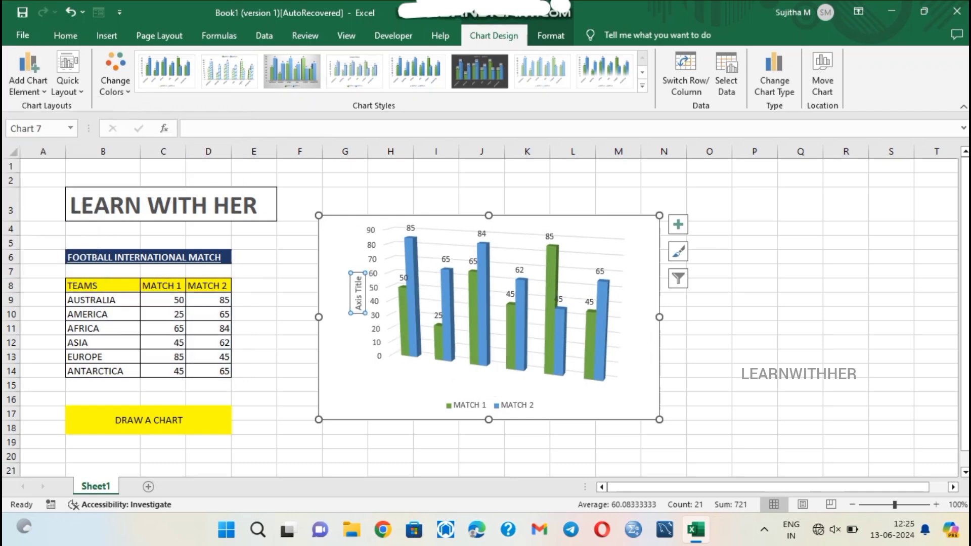
{"action": "double_click", "coordinate": [358, 285]}
{"action": "key", "text": "BackSpace"}
{"action": "key", "text": "BackSpace"}
{"action": "key", "text": "BackSpace"}
{"action": "key", "text": "BackSpace"}
{"action": "key", "text": "BackSpace"}
{"action": "type", "text": "POINTS"}
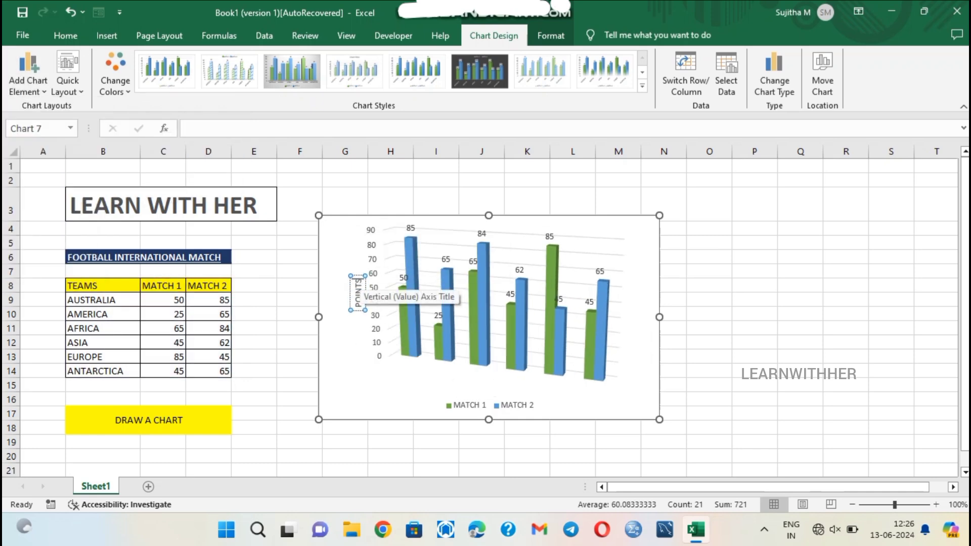
Add a primary horizontal axis title to the chart and set its text to CONTINENTS
{"action": "left_click", "coordinate": [28, 81]}
{"action": "mouse_move", "coordinate": [51, 125]}
{"action": "left_click", "coordinate": [174, 133]}
{"action": "double_click", "coordinate": [512, 378]}
{"action": "key", "text": "BackSpace"}
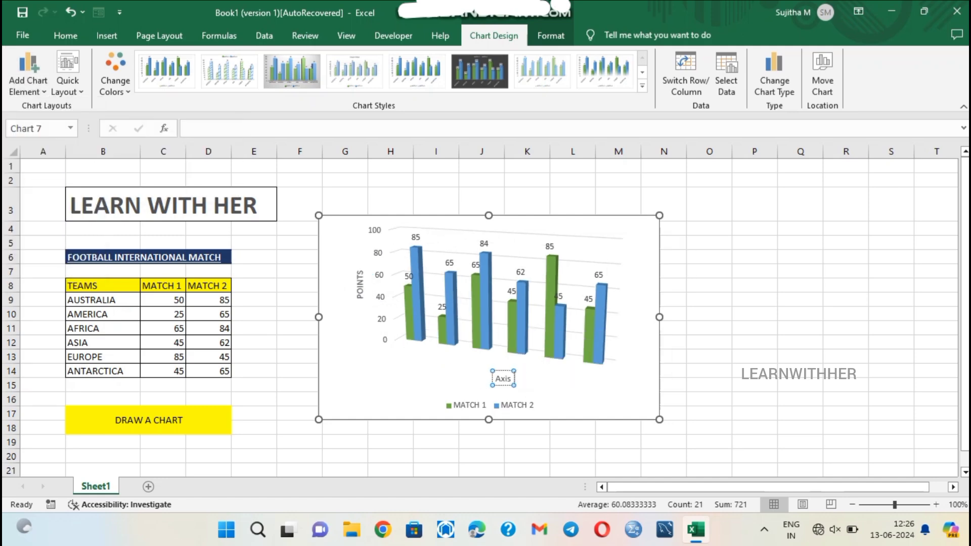
{"action": "type", "text": "CONTINENTS"}
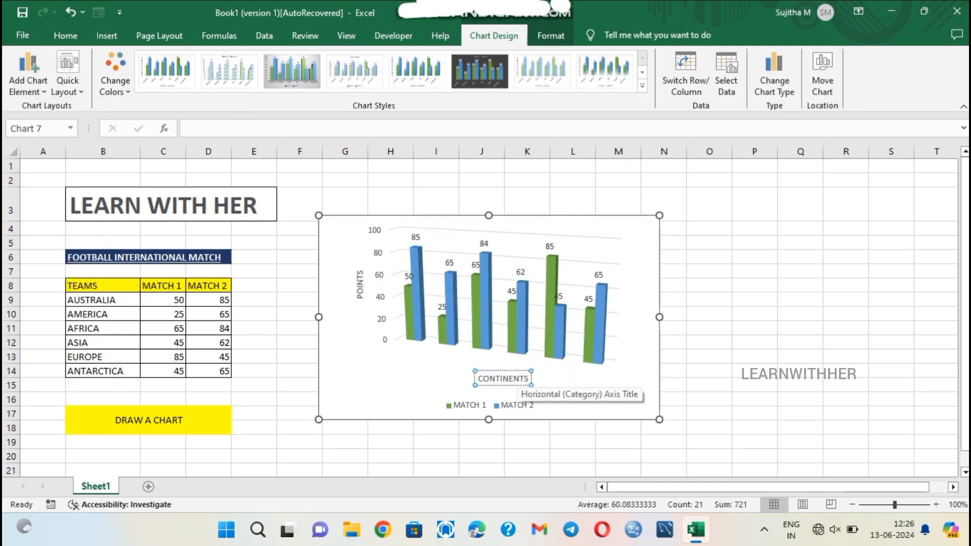
Replace the horizontal axis title's text with TEAMS
{"action": "key", "text": "BackSpace"}
{"action": "key", "text": "BackSpace"}
{"action": "key", "text": "BackSpace"}
{"action": "key", "text": "BackSpace"}
{"action": "key", "text": "BackSpace"}
{"action": "key", "text": "BackSpace"}
{"action": "type", "text": "TEAMS"}
Show the chart's primary horizontal axis with the team names again
{"action": "left_click", "coordinate": [28, 81]}
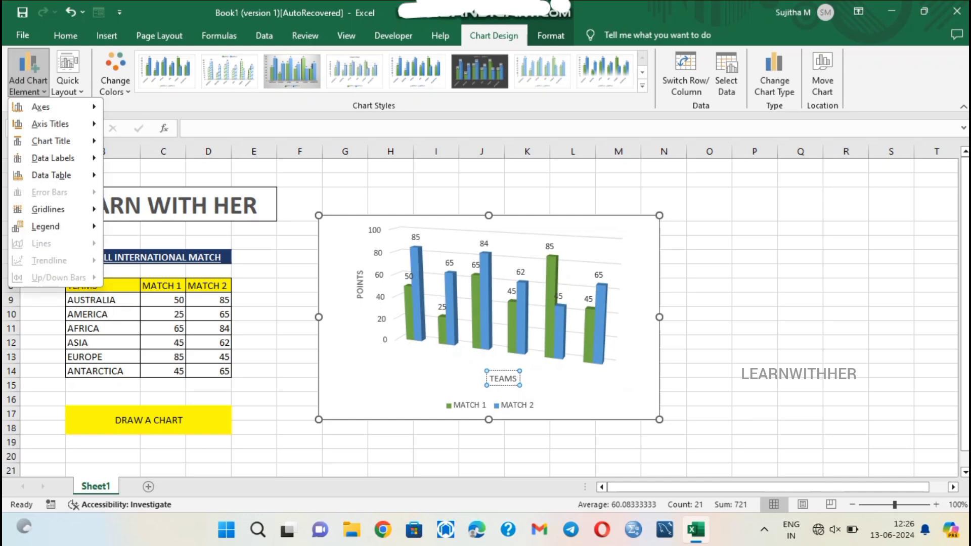
{"action": "mouse_move", "coordinate": [46, 107]}
{"action": "left_click", "coordinate": [176, 115]}
Hide the chart's primary vertical axis and show it again
{"action": "left_click", "coordinate": [28, 81]}
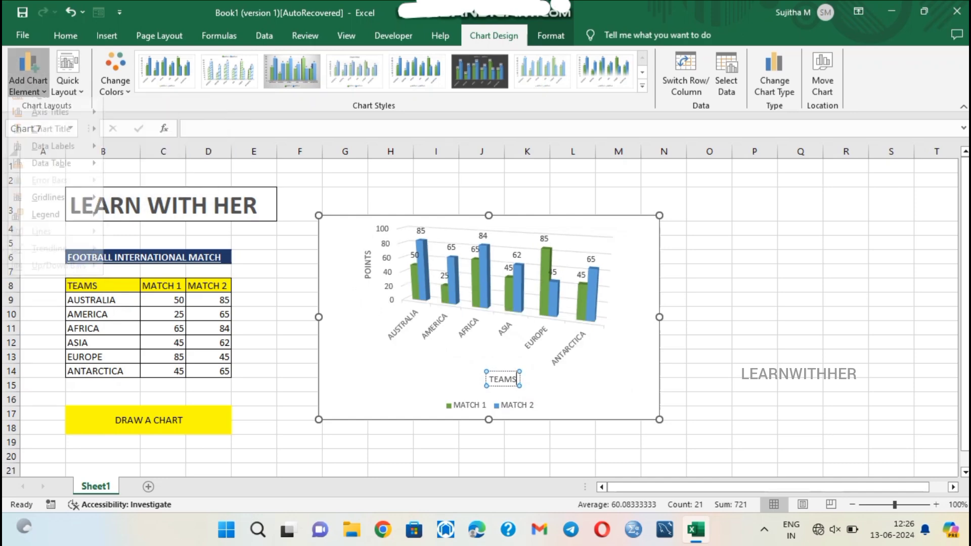
{"action": "left_click", "coordinate": [172, 145]}
{"action": "left_click", "coordinate": [28, 81]}
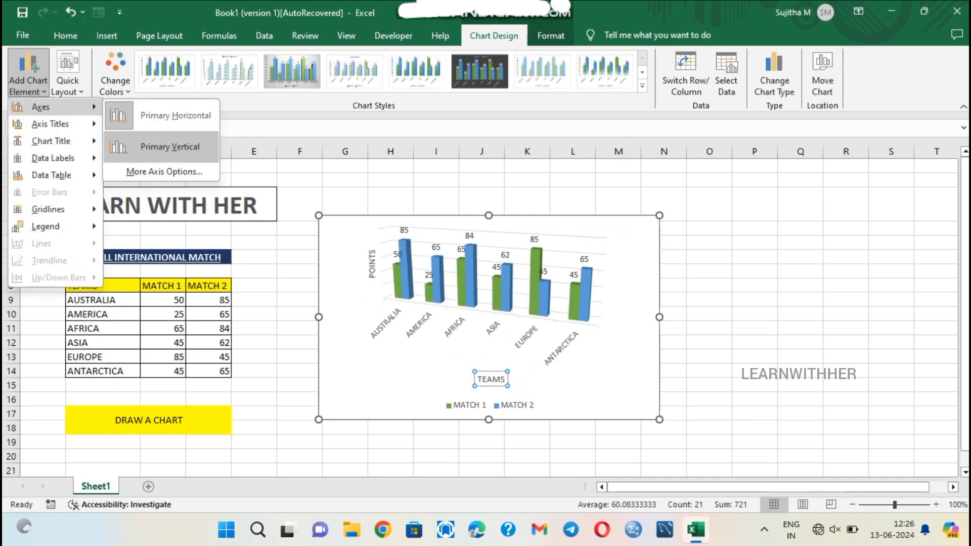
{"action": "left_click", "coordinate": [162, 145]}
Add a data table with legend keys to the chart
{"action": "left_click", "coordinate": [28, 80]}
{"action": "mouse_move", "coordinate": [51, 158]}
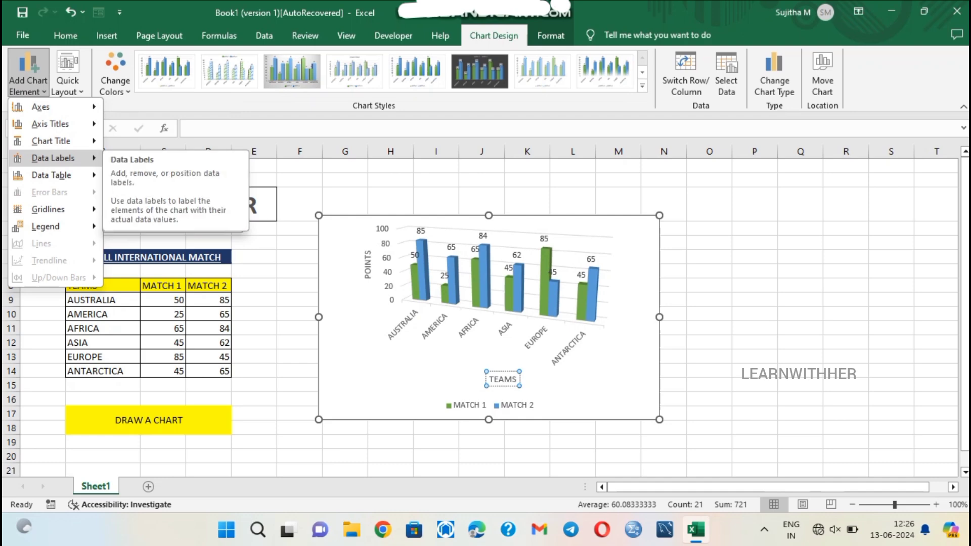
{"action": "mouse_move", "coordinate": [51, 175]}
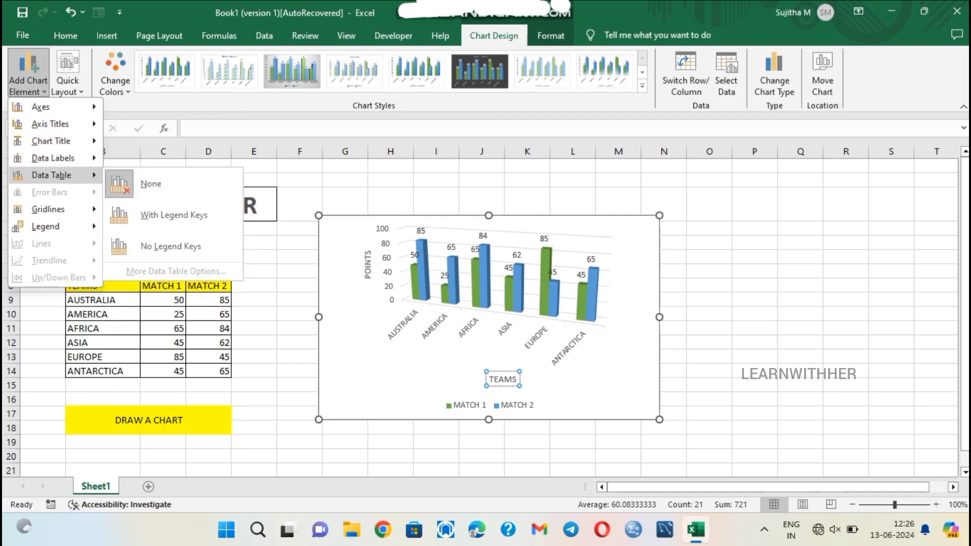
{"action": "left_click", "coordinate": [174, 215]}
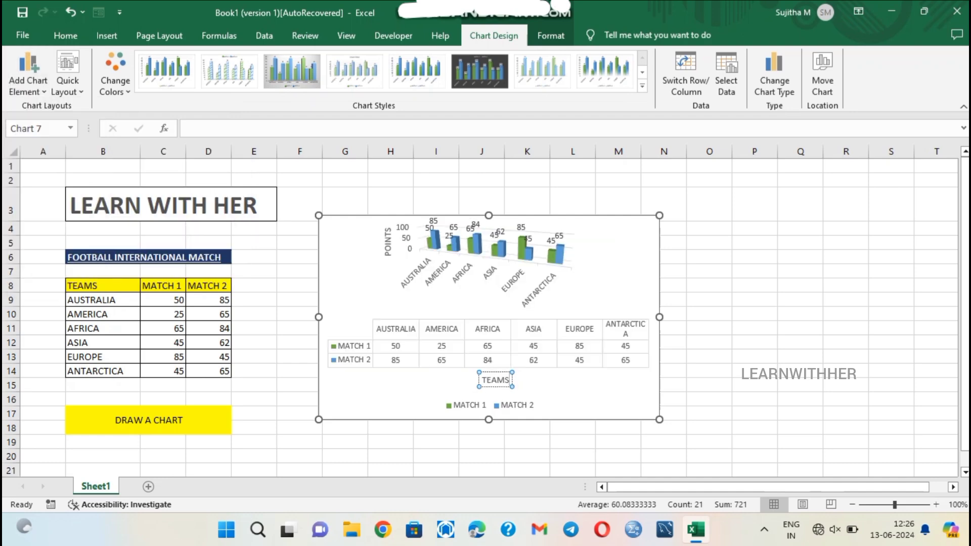
Switch the chart's data table to no legend keys, and remove the table again
{"action": "left_click", "coordinate": [27, 70]}
{"action": "mouse_move", "coordinate": [51, 175]}
{"action": "left_click", "coordinate": [173, 245]}
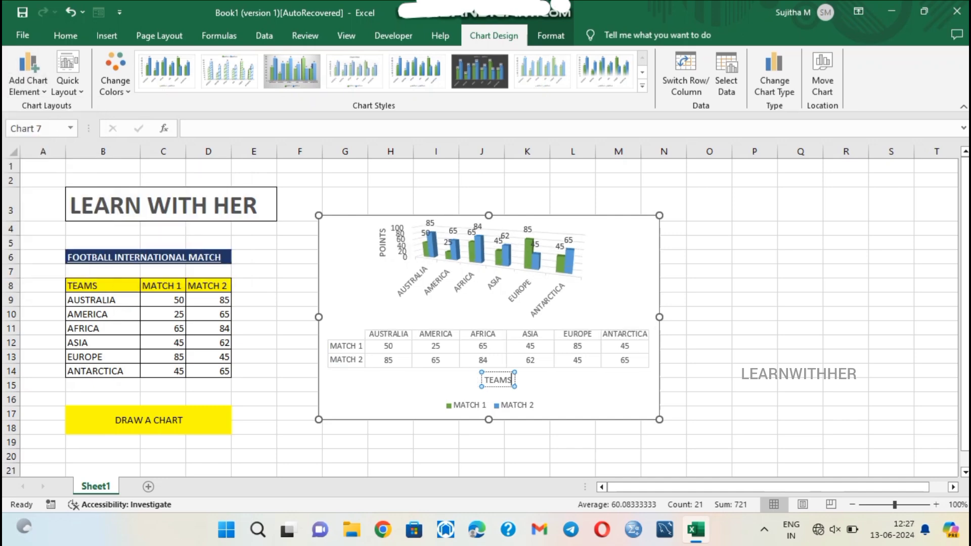
{"action": "left_click", "coordinate": [28, 71]}
{"action": "left_click", "coordinate": [161, 185]}
Add primary major vertical gridlines to the chart
{"action": "left_click", "coordinate": [28, 70]}
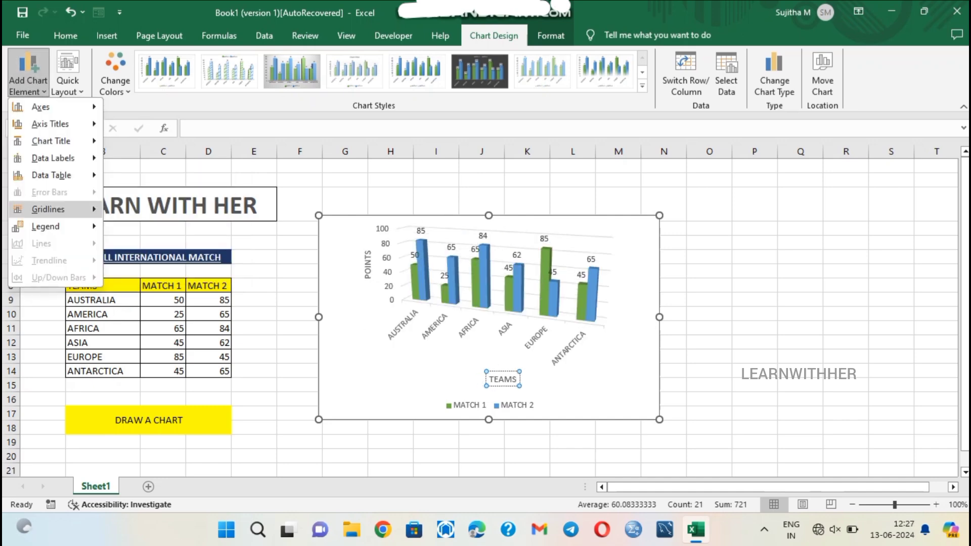
{"action": "mouse_move", "coordinate": [50, 209]}
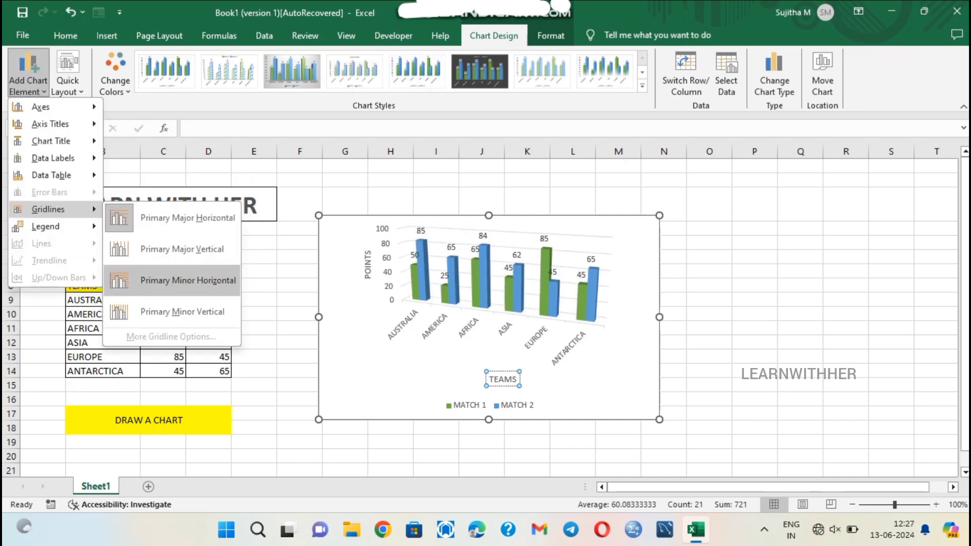
{"action": "left_click", "coordinate": [183, 249]}
Move the chart's legend to the right side of the chart
{"action": "left_click", "coordinate": [28, 70]}
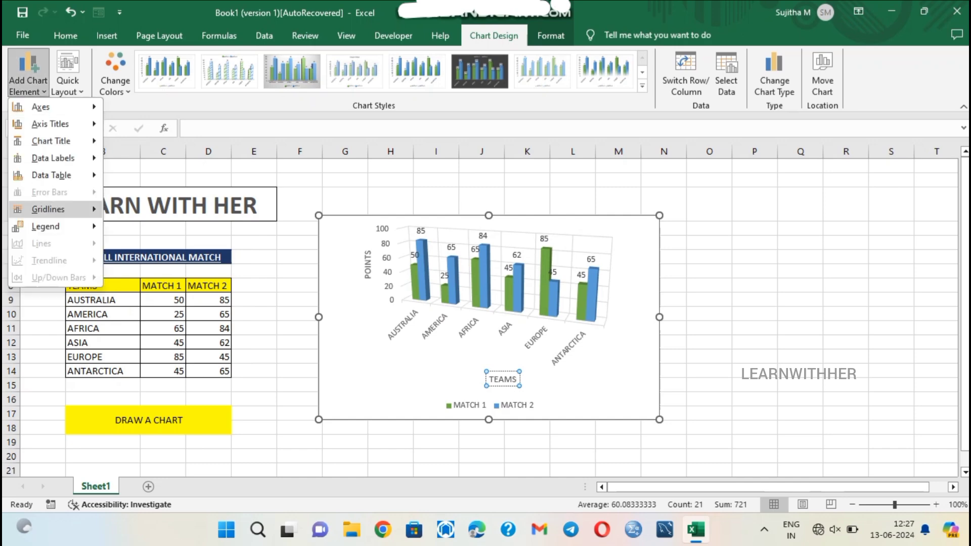
{"action": "mouse_move", "coordinate": [50, 209]}
{"action": "mouse_move", "coordinate": [50, 226]}
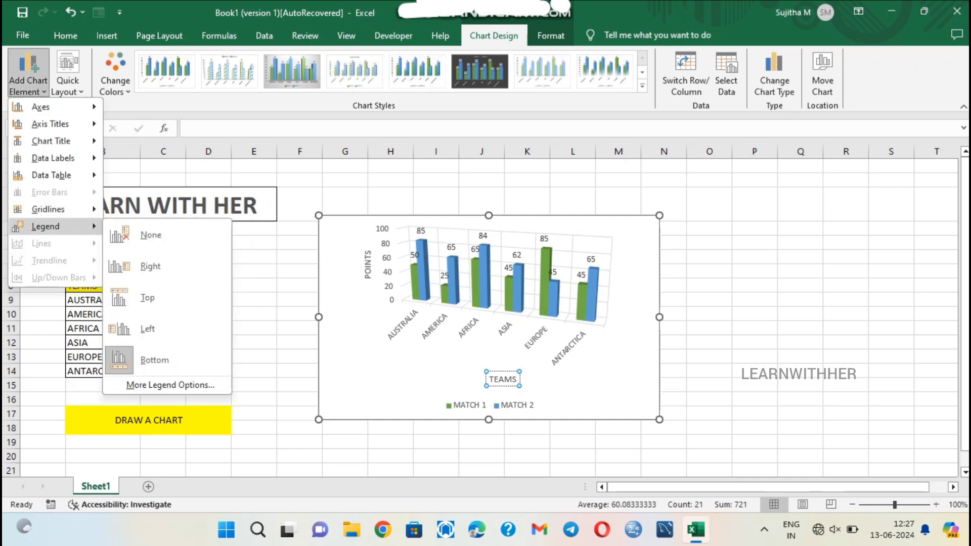
{"action": "left_click", "coordinate": [150, 266]}
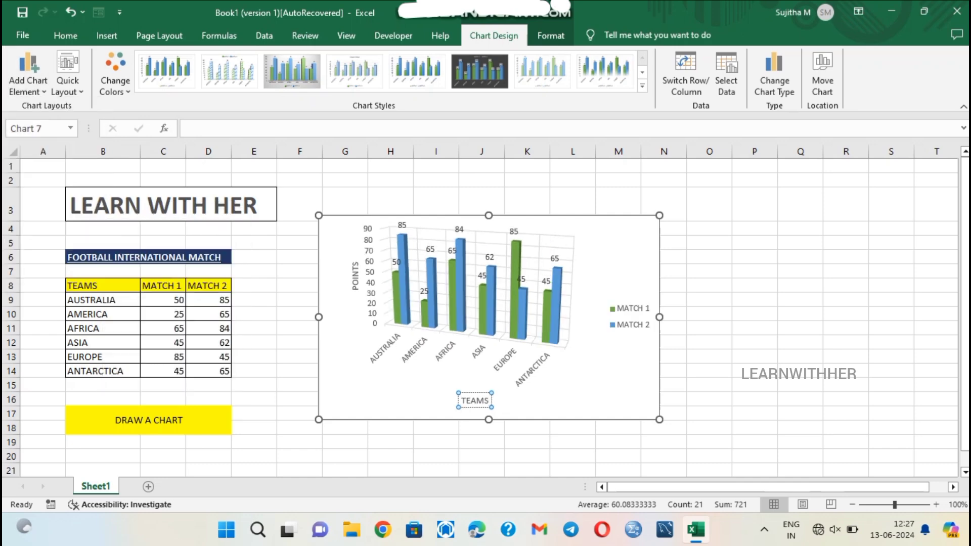
{"action": "left_click", "coordinate": [27, 74]}
{"action": "left_click", "coordinate": [209, 152]}
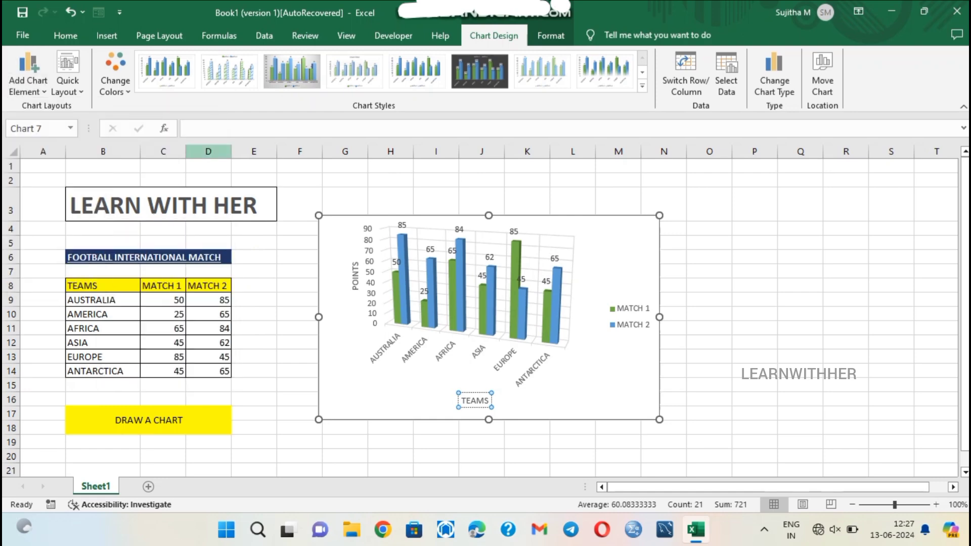
Try the first two quick layouts on the chart and undo them
{"action": "left_click", "coordinate": [67, 86]}
{"action": "left_click", "coordinate": [74, 126]}
{"action": "left_click", "coordinate": [68, 86]}
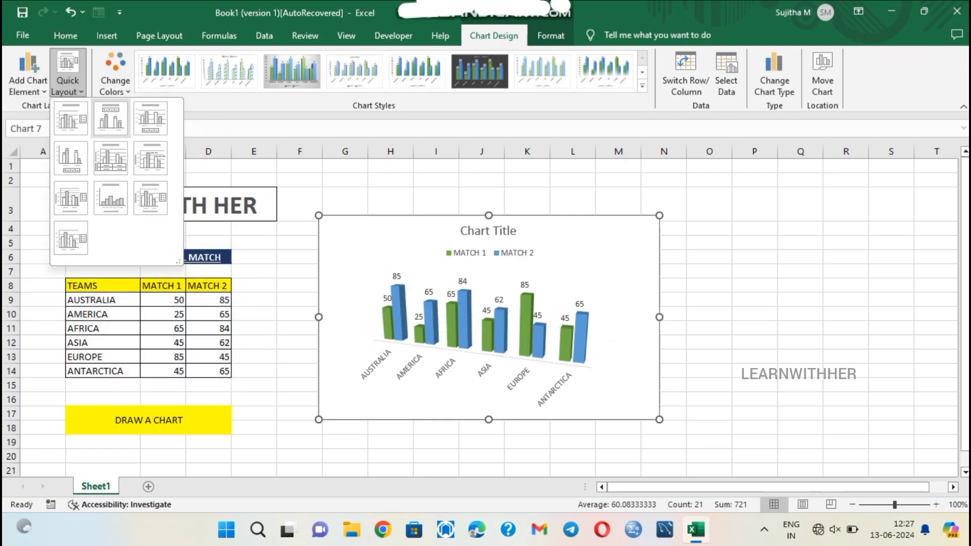
{"action": "left_click", "coordinate": [117, 124]}
{"action": "left_click", "coordinate": [71, 12]}
{"action": "left_click", "coordinate": [70, 13]}
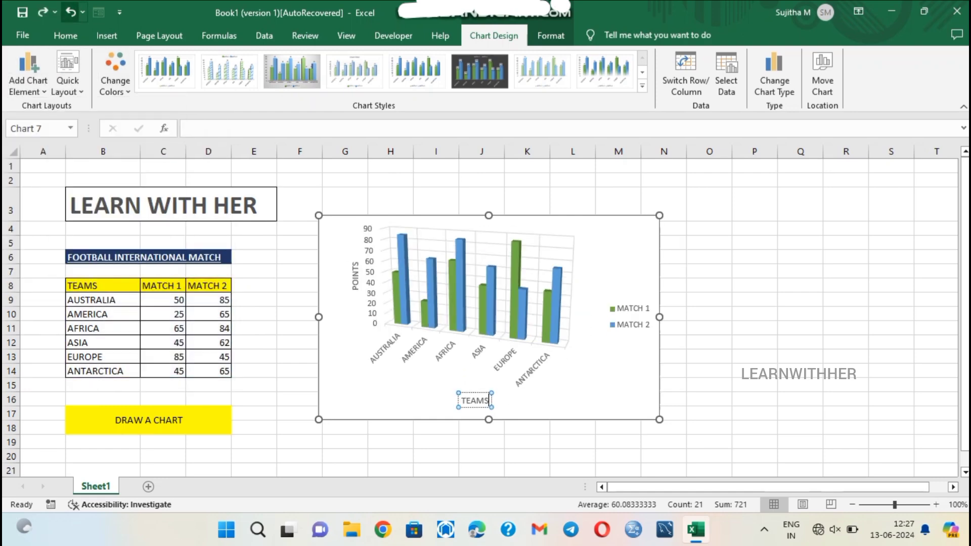
Add a chart title above the chart and undo it
{"action": "left_click", "coordinate": [28, 86]}
{"action": "mouse_move", "coordinate": [50, 143]}
{"action": "left_click", "coordinate": [164, 180]}
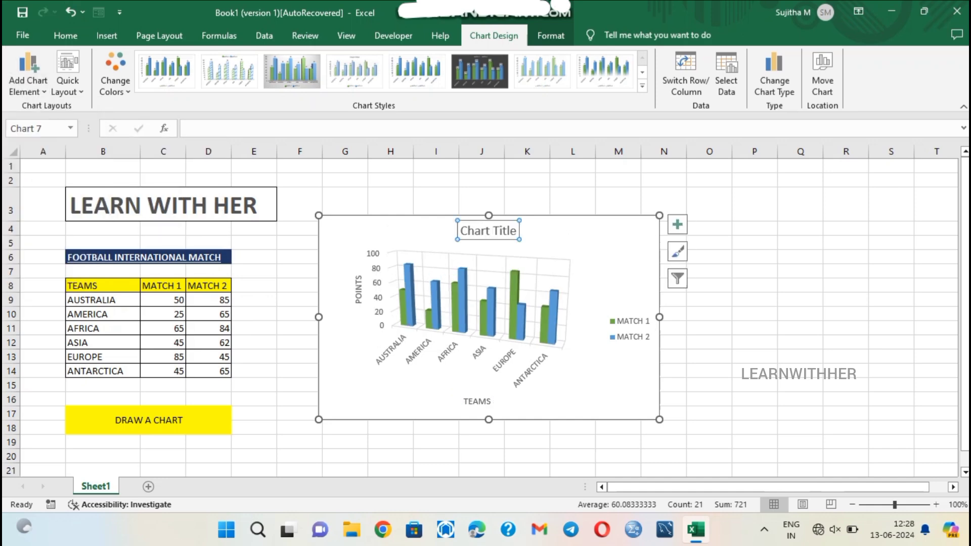
{"action": "left_click", "coordinate": [71, 12]}
Add a chart title above the chart again and clear its placeholder text
{"action": "left_click", "coordinate": [28, 86]}
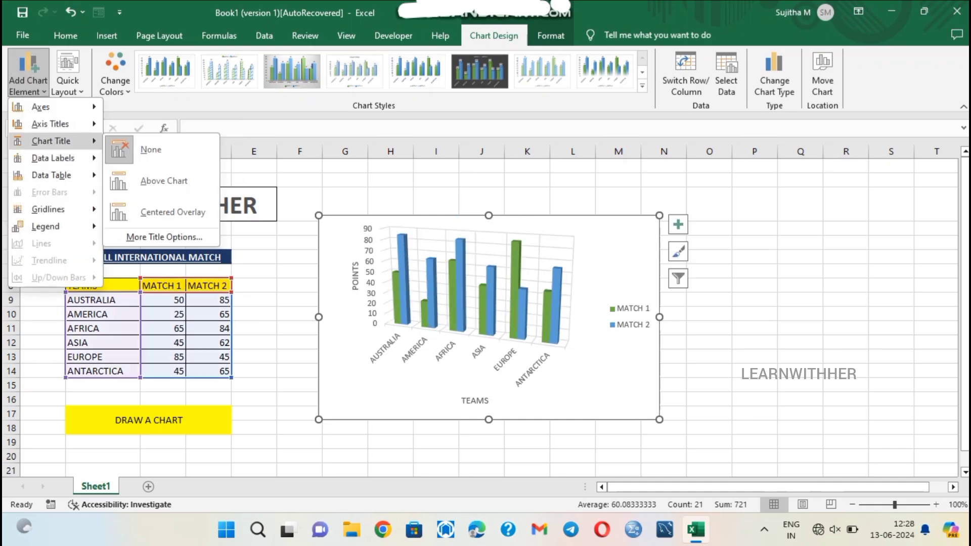
{"action": "left_click", "coordinate": [165, 180]}
{"action": "triple_click", "coordinate": [502, 231]}
{"action": "key", "text": "BackSpace"}
{"action": "left_click", "coordinate": [208, 257]}
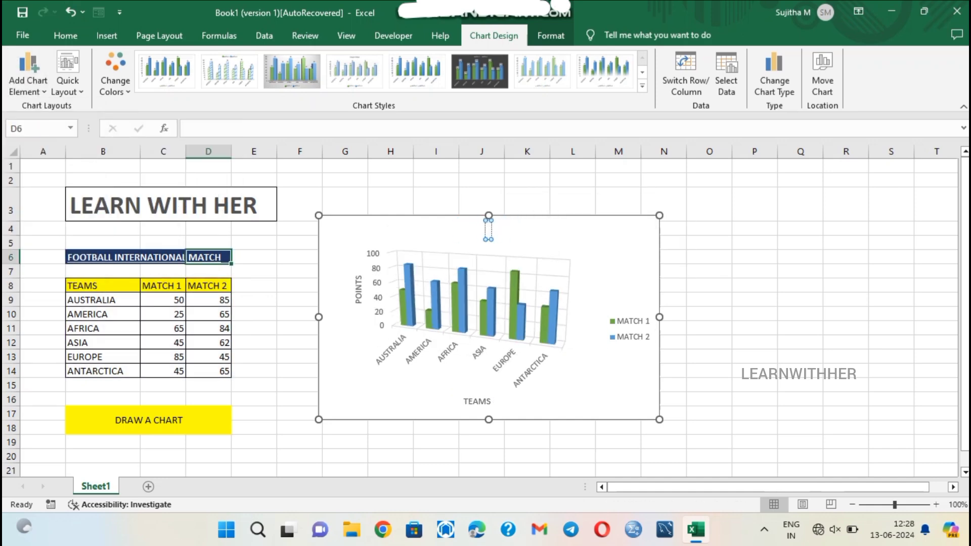
Copy the FOOTBALL INTERNATIONAL MATCH heading from cell B6 and turn on the chart title
{"action": "left_click", "coordinate": [109, 257]}
{"action": "key", "text": "ctrl+c"}
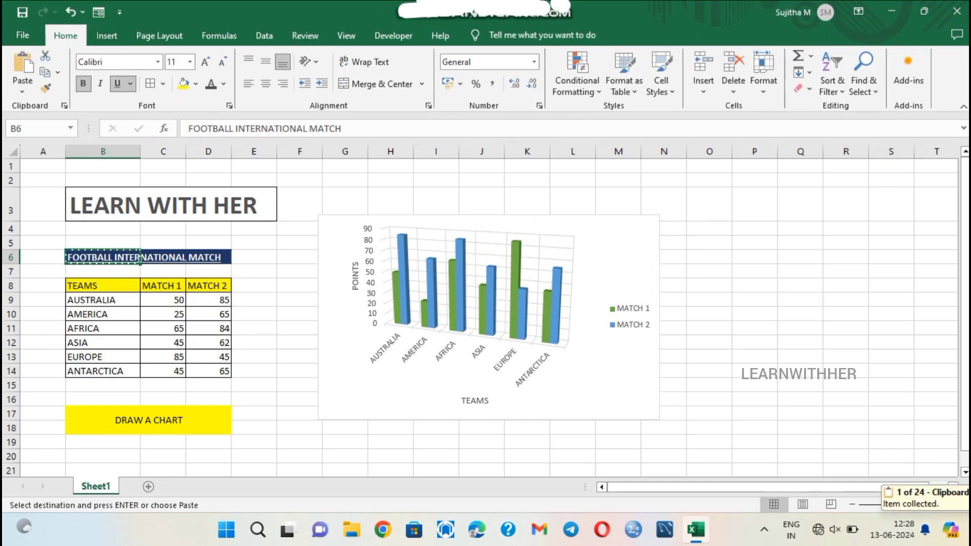
{"action": "left_click", "coordinate": [607, 248]}
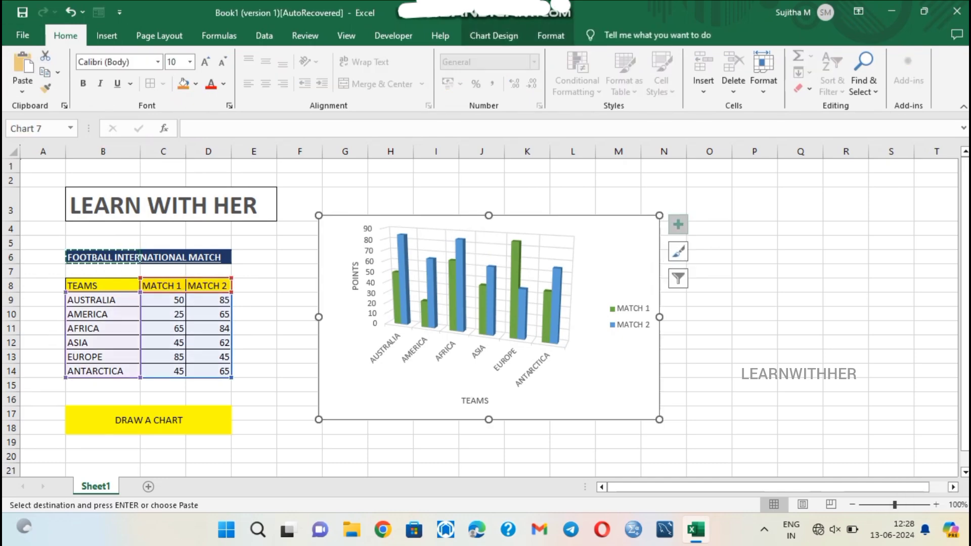
{"action": "left_click", "coordinate": [678, 224]}
{"action": "left_click", "coordinate": [712, 270]}
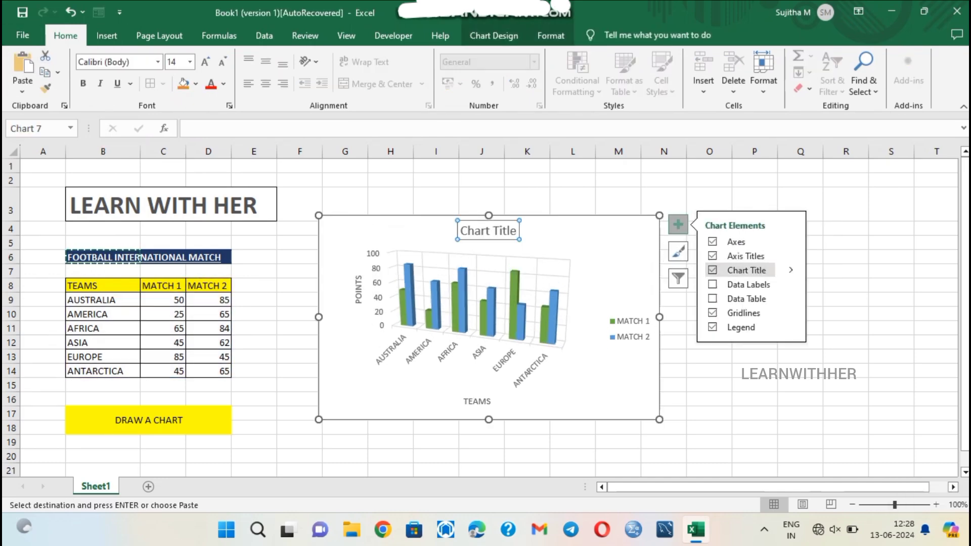
Replace the chart title's placeholder text with the copied heading FOOTBALL INTERNATIONAL MATCH
{"action": "double_click", "coordinate": [507, 232]}
{"action": "key", "text": "BackSpace"}
{"action": "key", "text": "BackSpace"}
{"action": "key", "text": "BackSpace"}
{"action": "key", "text": "BackSpace"}
{"action": "key", "text": "BackSpace"}
{"action": "key", "text": "BackSpace"}
{"action": "key", "text": "BackSpace"}
{"action": "key", "text": "ctrl+v"}
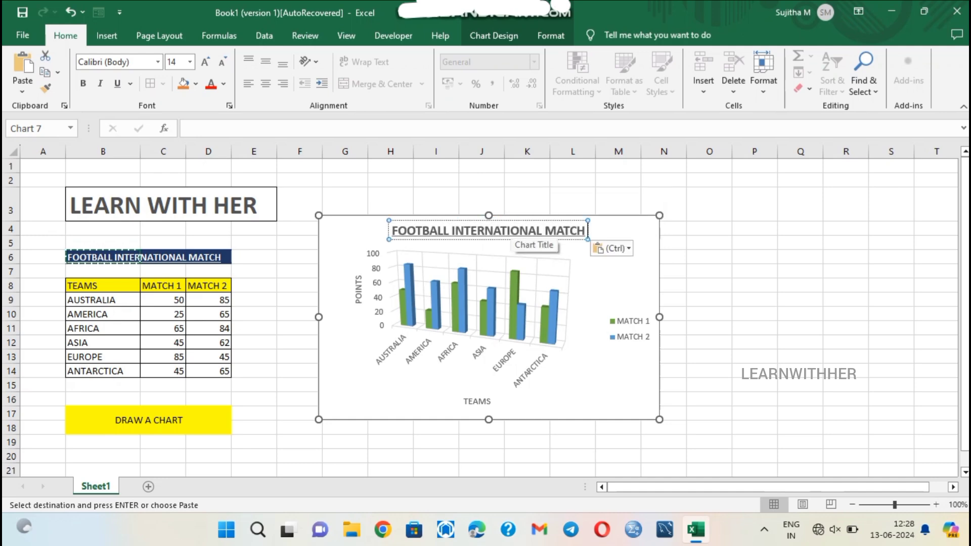
{"action": "left_click", "coordinate": [615, 278]}
Turn on the chart's data labels and turn off its gridlines, keeping the legend shown
{"action": "left_click", "coordinate": [678, 224]}
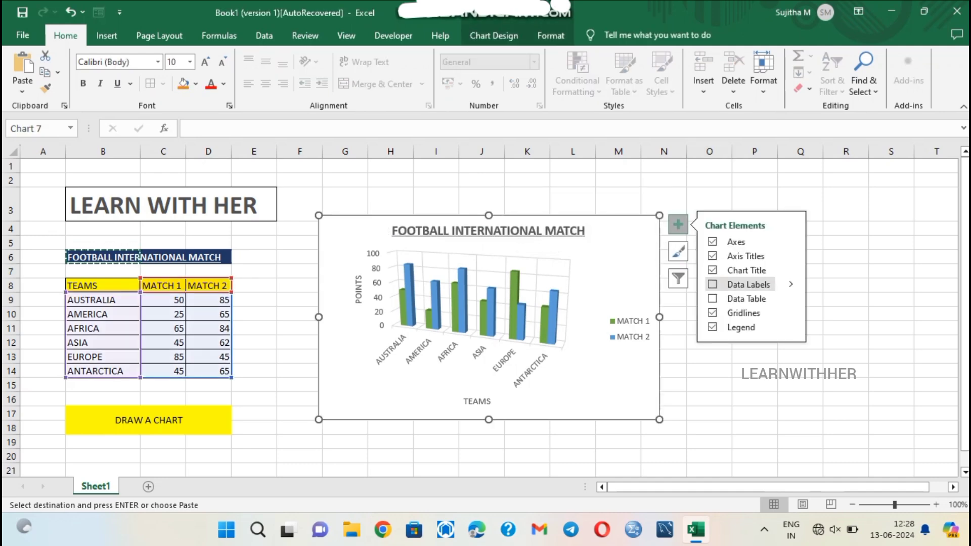
{"action": "left_click", "coordinate": [791, 285]}
{"action": "left_click", "coordinate": [713, 284]}
{"action": "left_click", "coordinate": [712, 313]}
{"action": "left_click", "coordinate": [713, 327]}
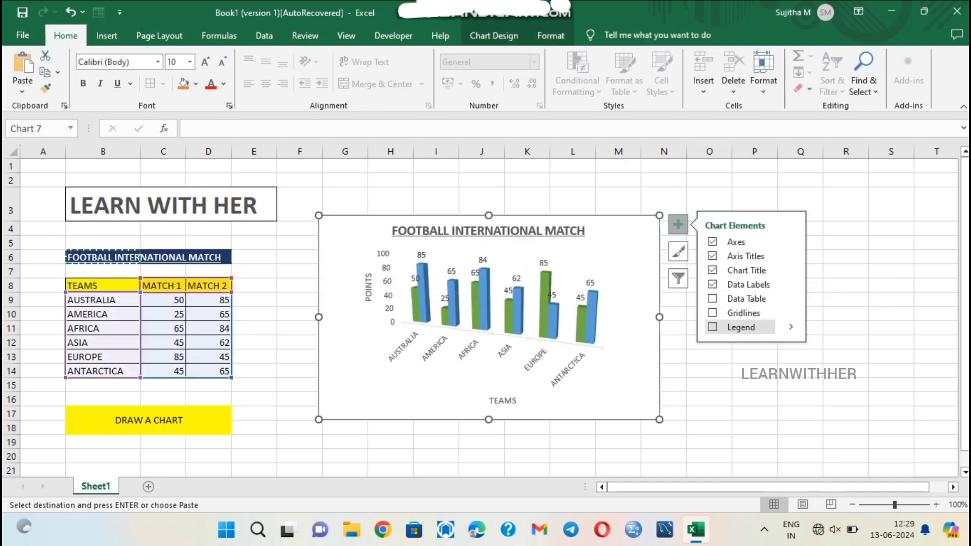
{"action": "left_click", "coordinate": [713, 327]}
Browse the chart styles for the one with a grey gradient background
{"action": "left_click", "coordinate": [678, 251]}
{"action": "mouse_move", "coordinate": [848, 299]}
{"action": "left_mouse_down"}
{"action": "mouse_move", "coordinate": [848, 344]}
{"action": "mouse_move", "coordinate": [848, 330]}
{"action": "left_mouse_up"}
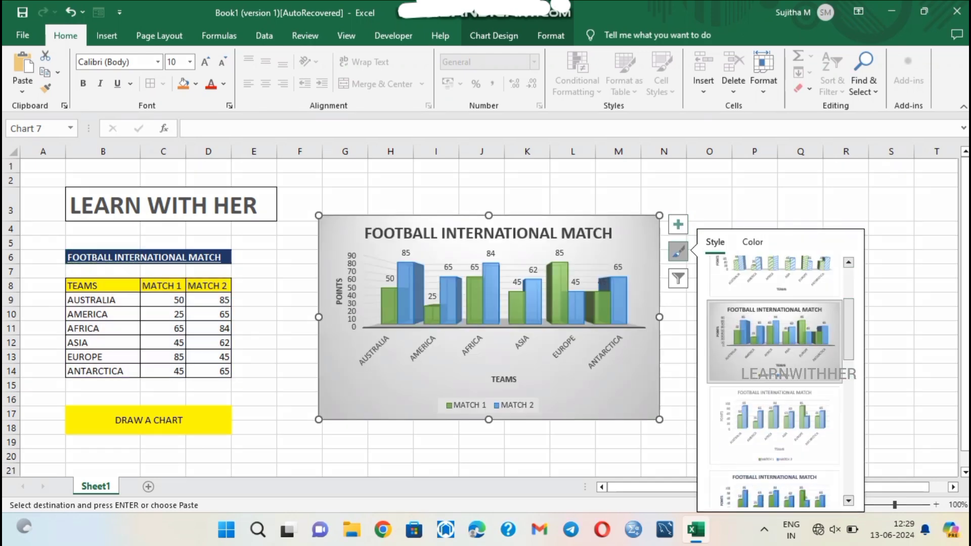